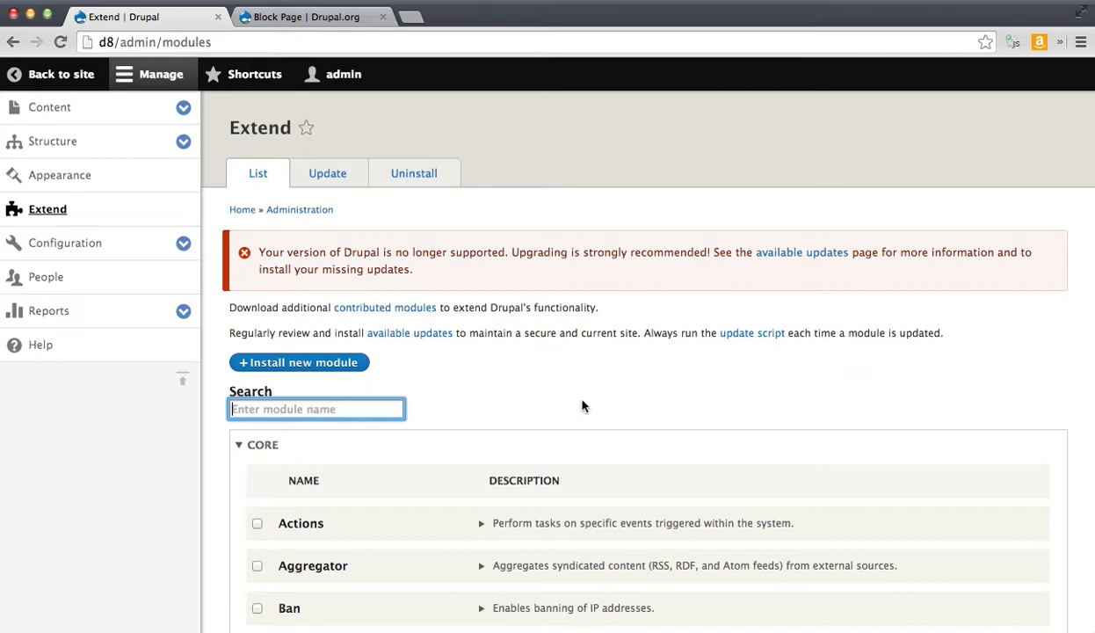
Enable the Block Page module and save the module configuration.
{"action": "type", "text": "Block P"}
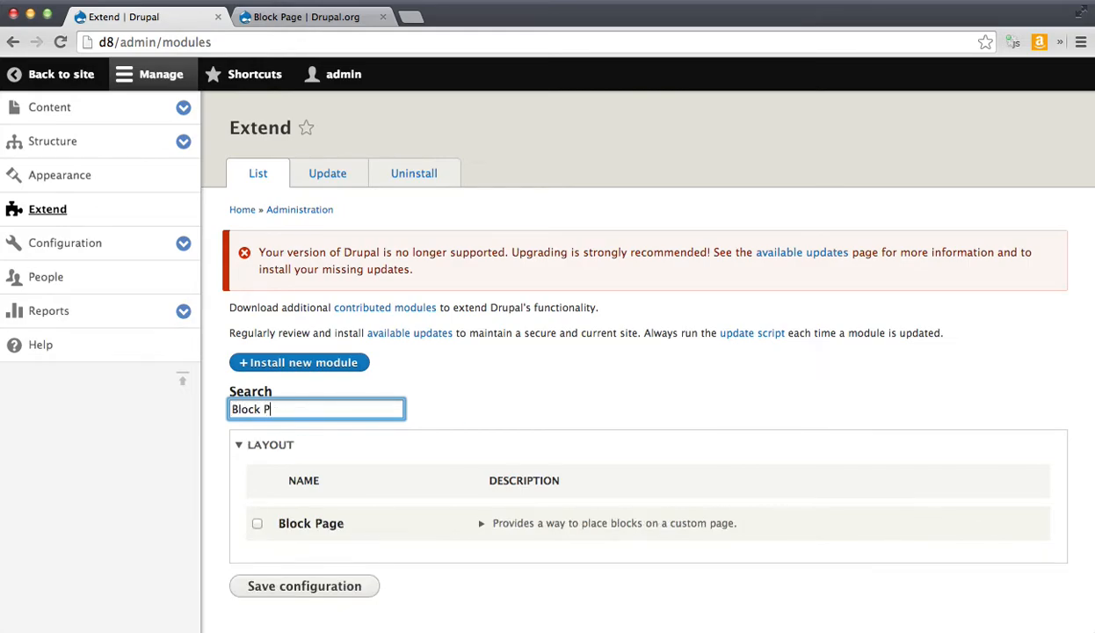
{"action": "left_click", "coordinate": [307, 523]}
{"action": "left_click", "coordinate": [327, 587]}
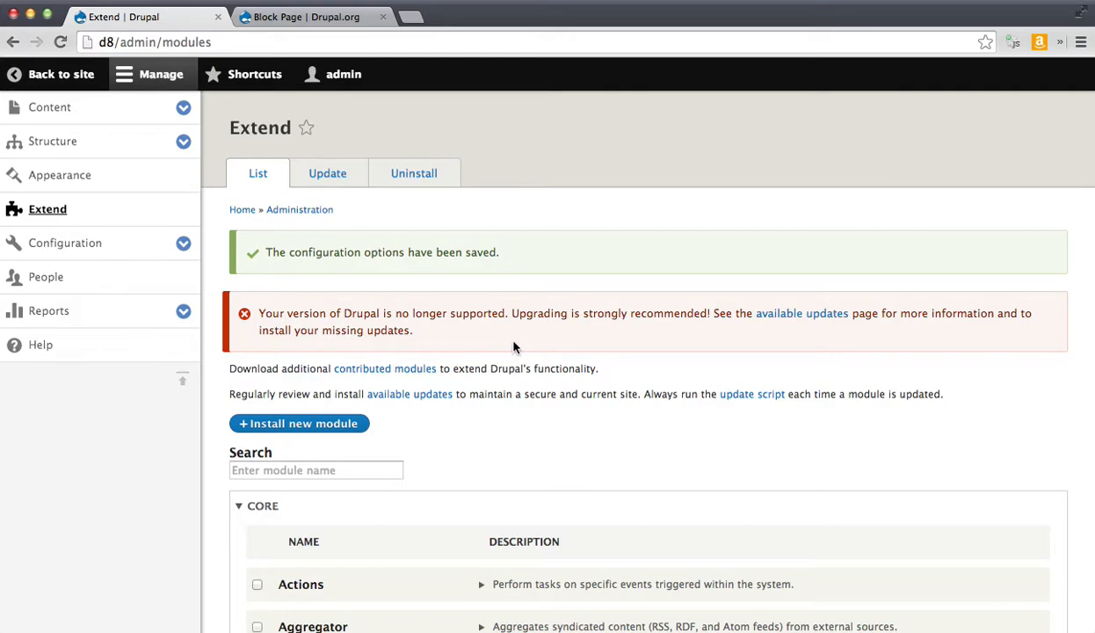
Create a block page labelled Hello World with the path admin/hello_world.
{"action": "left_click", "coordinate": [184, 141]}
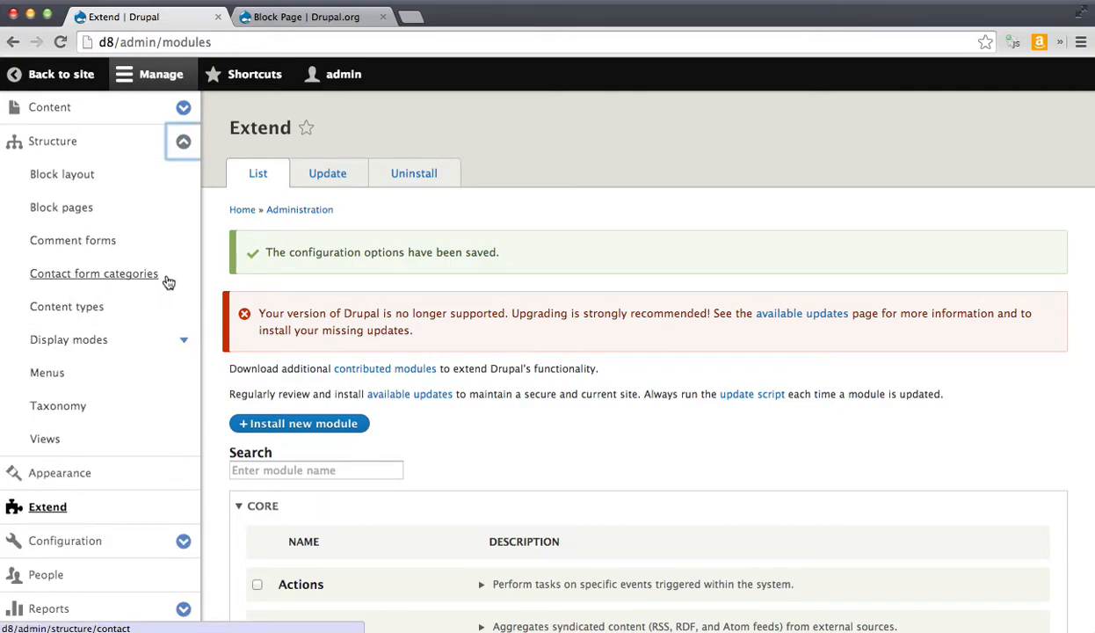
{"action": "left_click", "coordinate": [90, 208]}
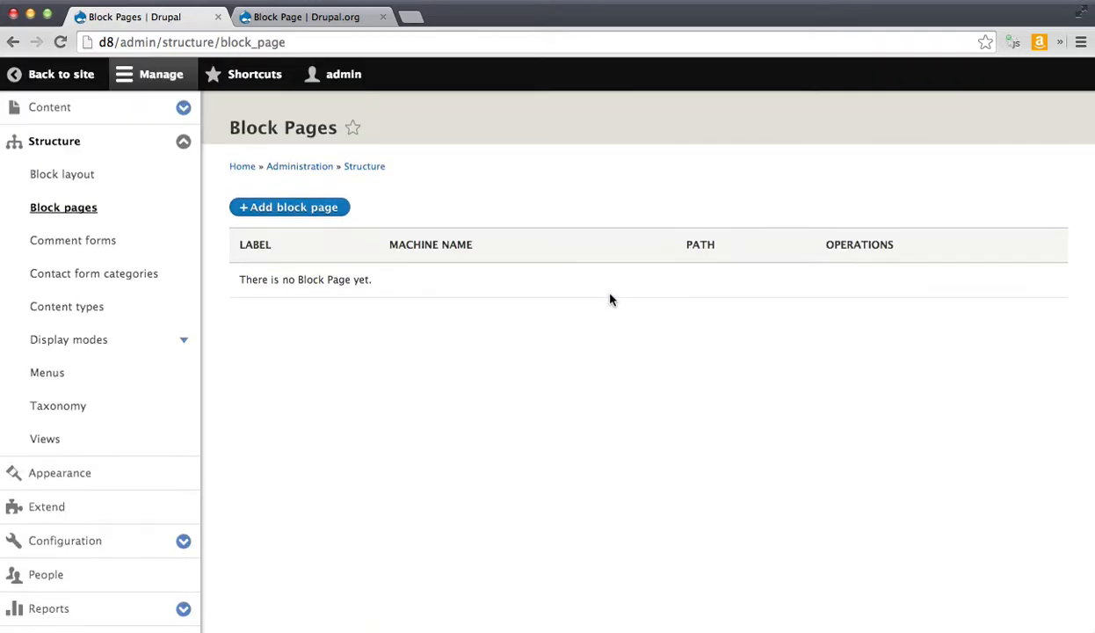
{"action": "left_click", "coordinate": [343, 209]}
{"action": "left_click", "coordinate": [274, 225]}
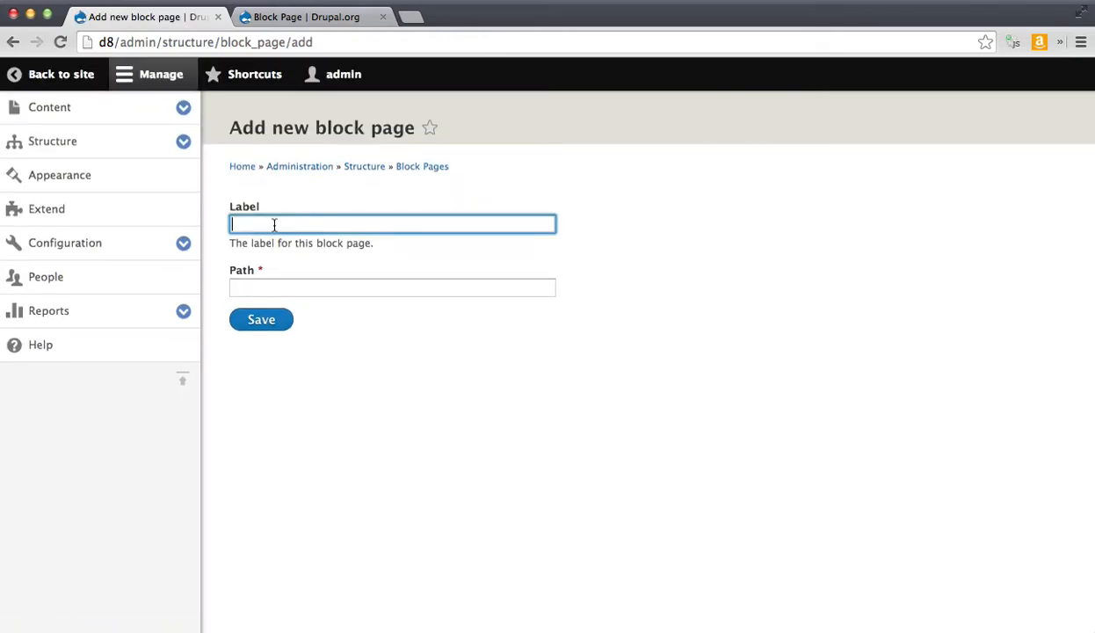
{"action": "type", "text": "Hello World"}
{"action": "key", "text": "Tab"}
{"action": "key", "text": "Tab"}
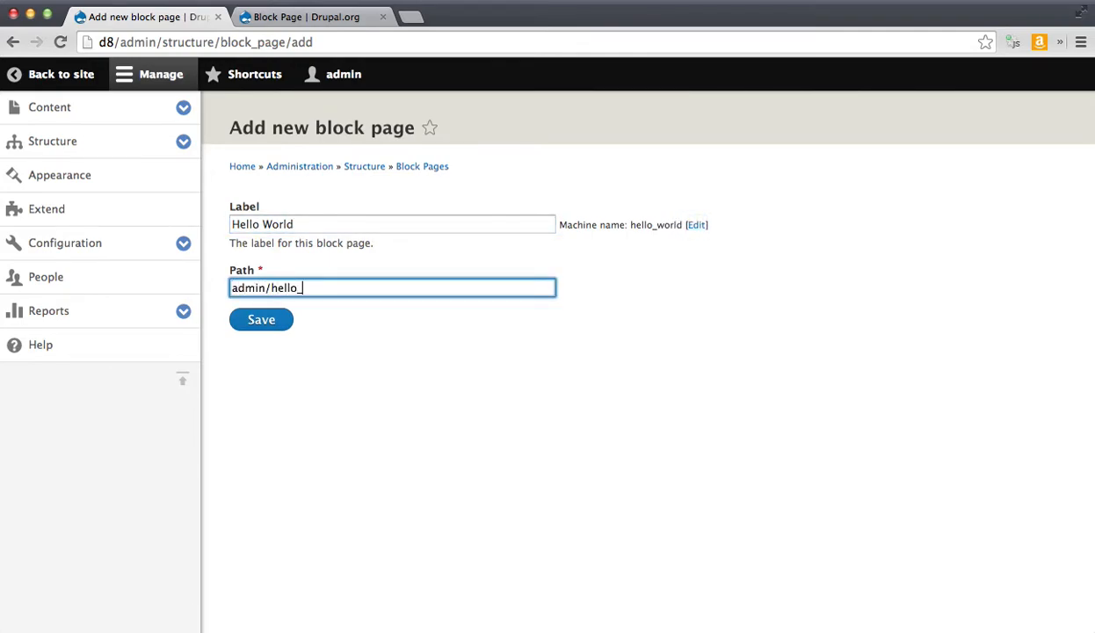
{"action": "left_click", "coordinate": [260, 323]}
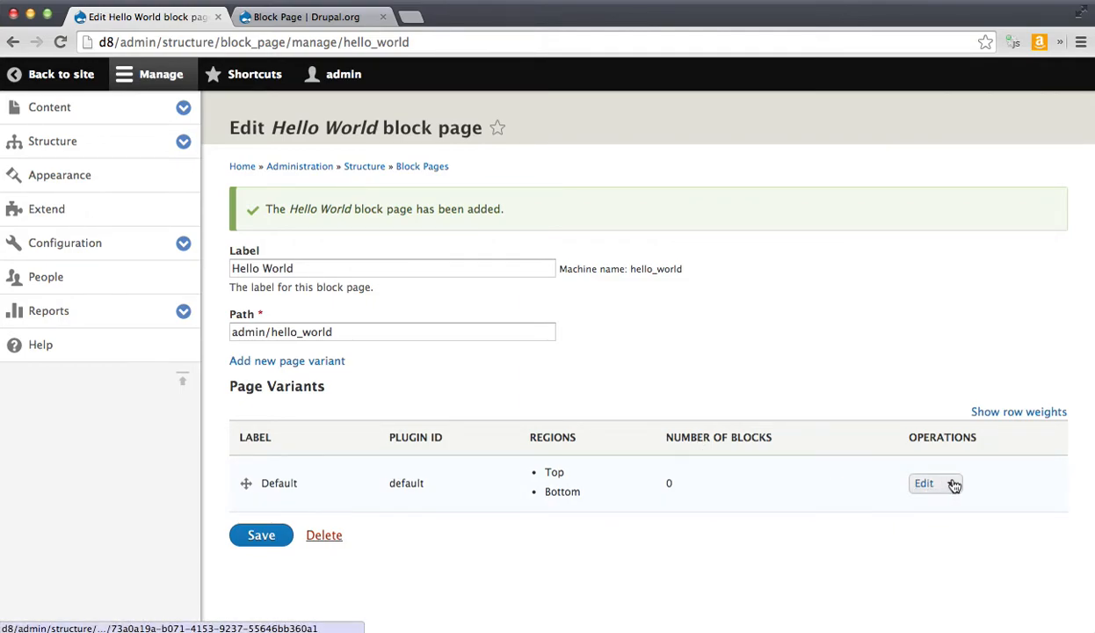
Add the Breadcrumbs block to the Top region of the Hello World page's Default variant.
{"action": "left_click", "coordinate": [918, 484]}
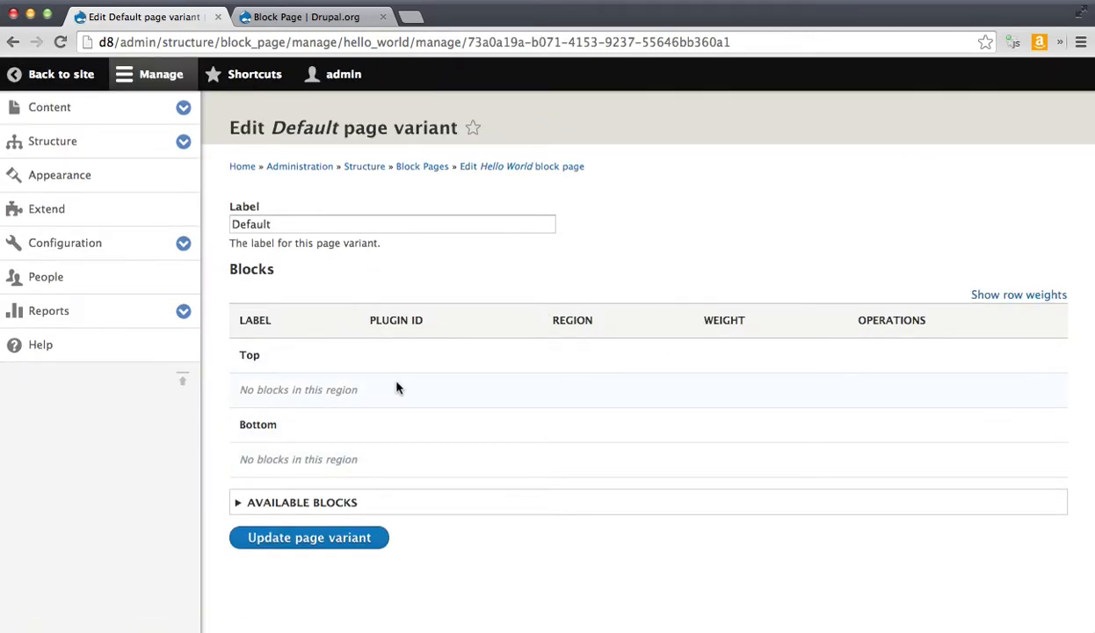
{"action": "left_click", "coordinate": [290, 513]}
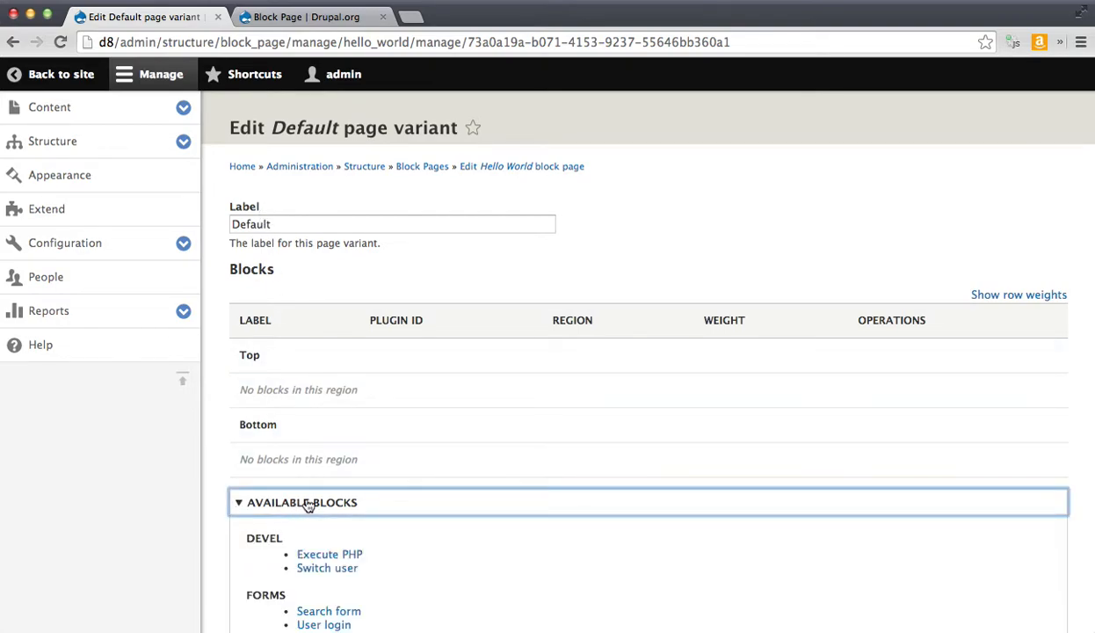
{"action": "scroll", "coordinate": [421, 486], "scroll_direction": "down", "scroll_amount": 5}
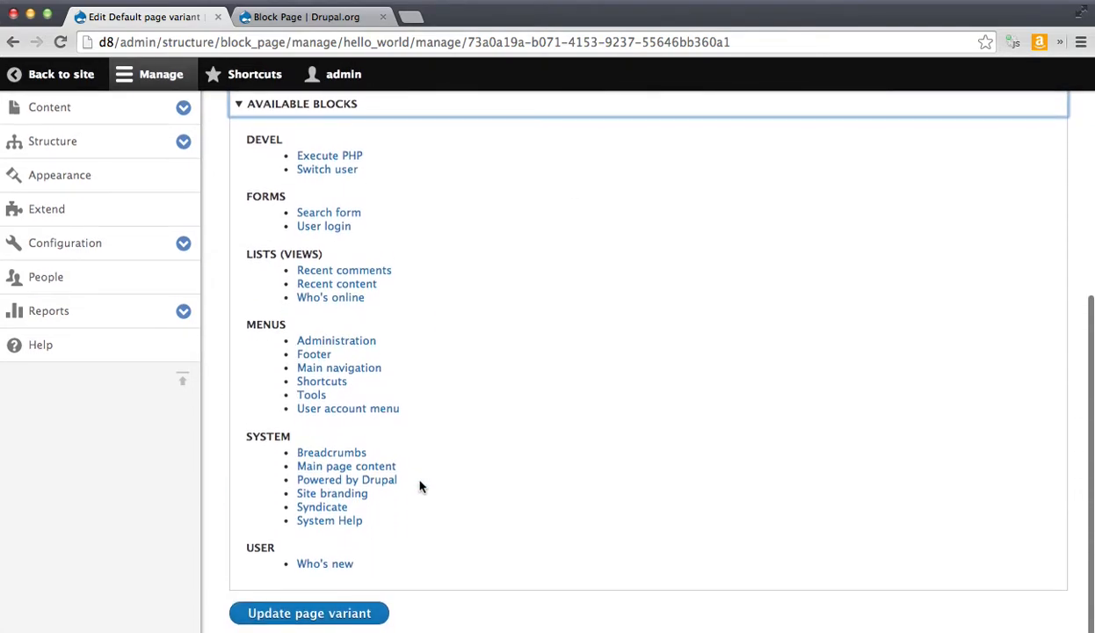
{"action": "left_click", "coordinate": [331, 453]}
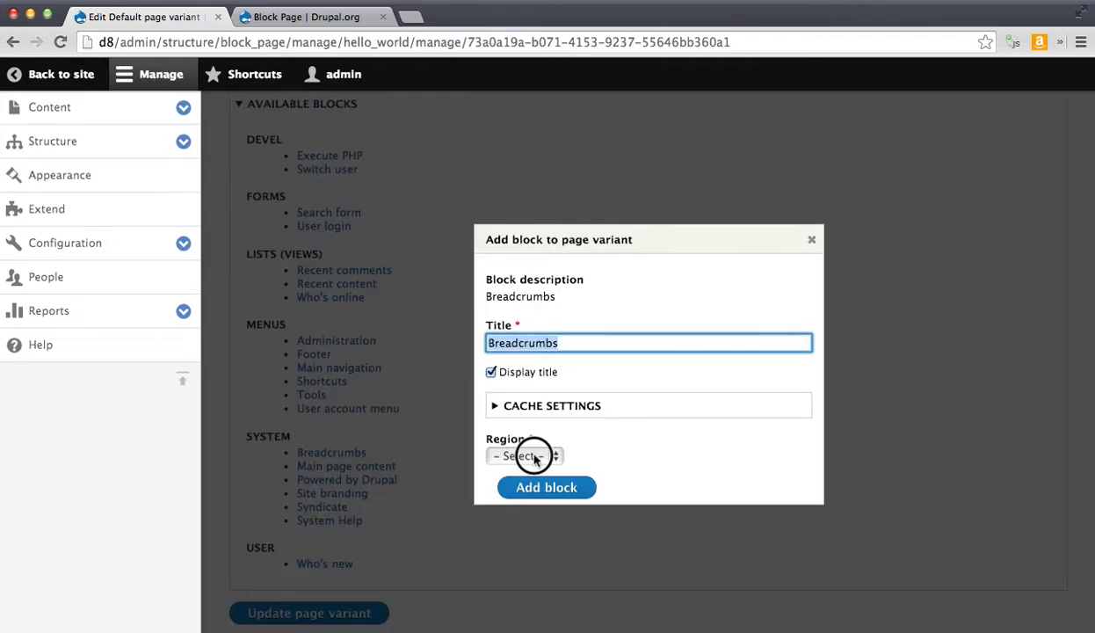
{"action": "left_click", "coordinate": [534, 457]}
{"action": "left_click", "coordinate": [552, 328]}
{"action": "key", "text": "t"}
{"action": "left_click", "coordinate": [544, 489]}
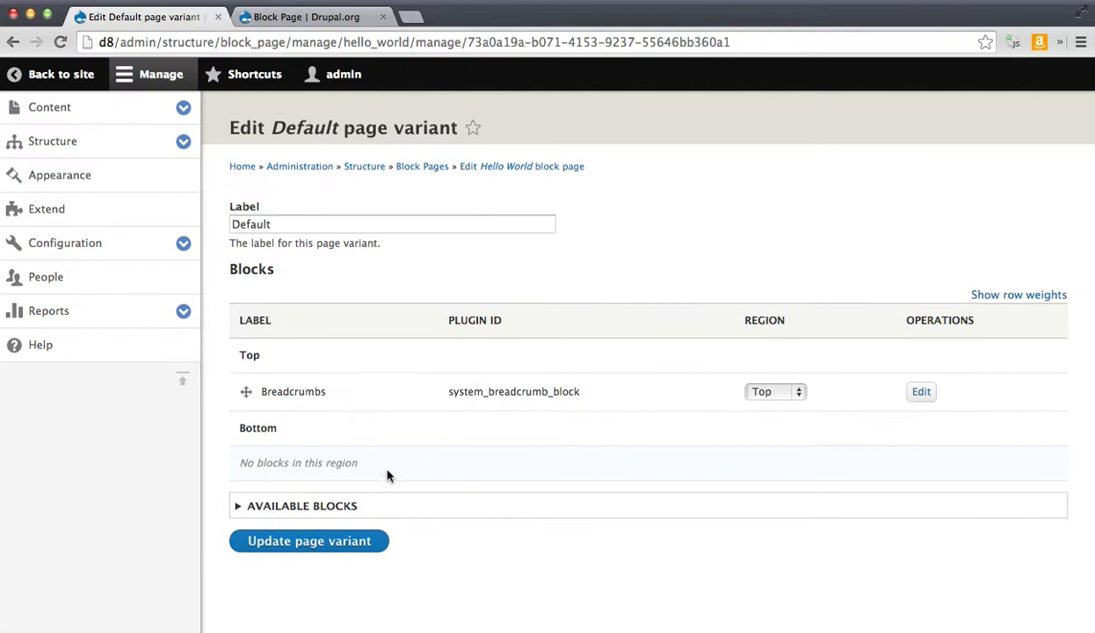
Add the Powered by Drupal block to the Bottom region of the Default variant.
{"action": "left_click", "coordinate": [271, 505]}
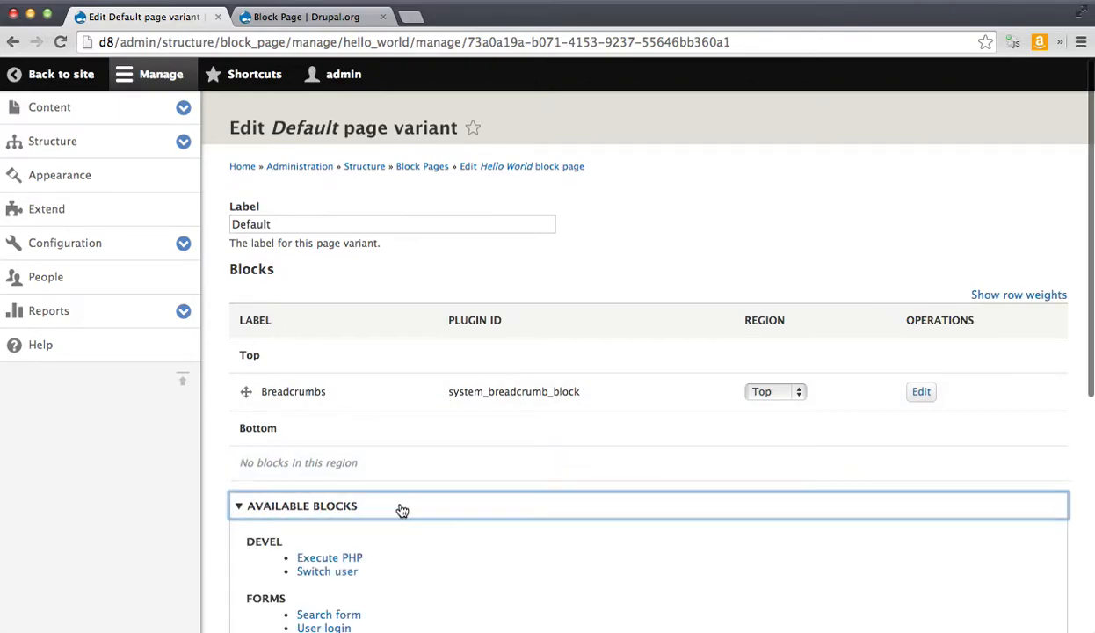
{"action": "scroll", "coordinate": [403, 505], "scroll_direction": "down", "scroll_amount": 5}
{"action": "left_click", "coordinate": [377, 508]}
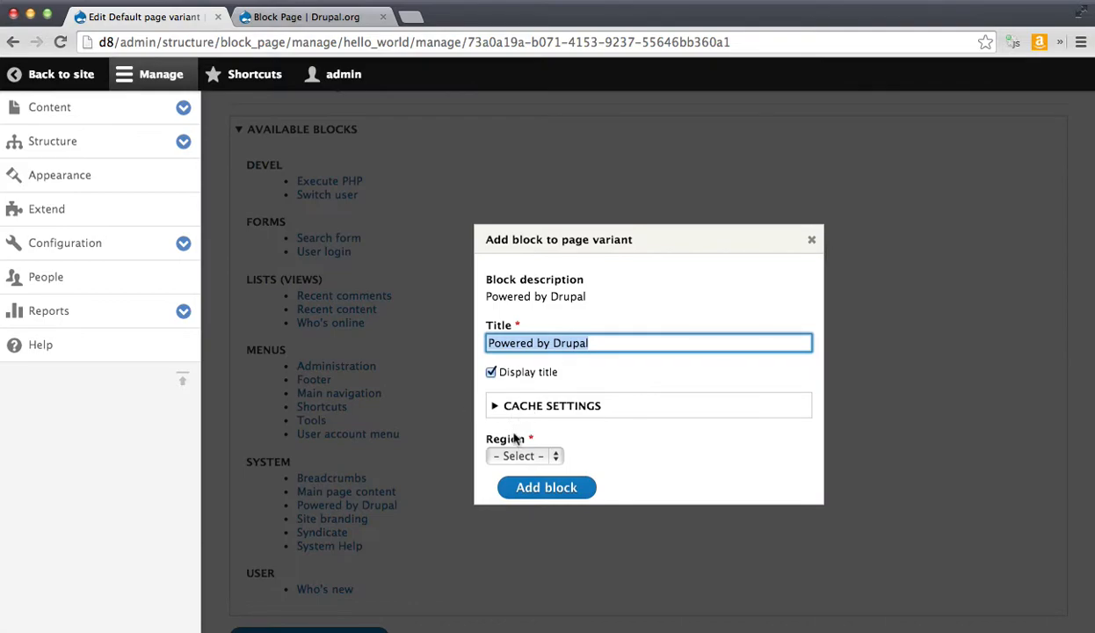
{"action": "left_click", "coordinate": [497, 456]}
{"action": "left_click", "coordinate": [502, 482]}
{"action": "left_click", "coordinate": [546, 488]}
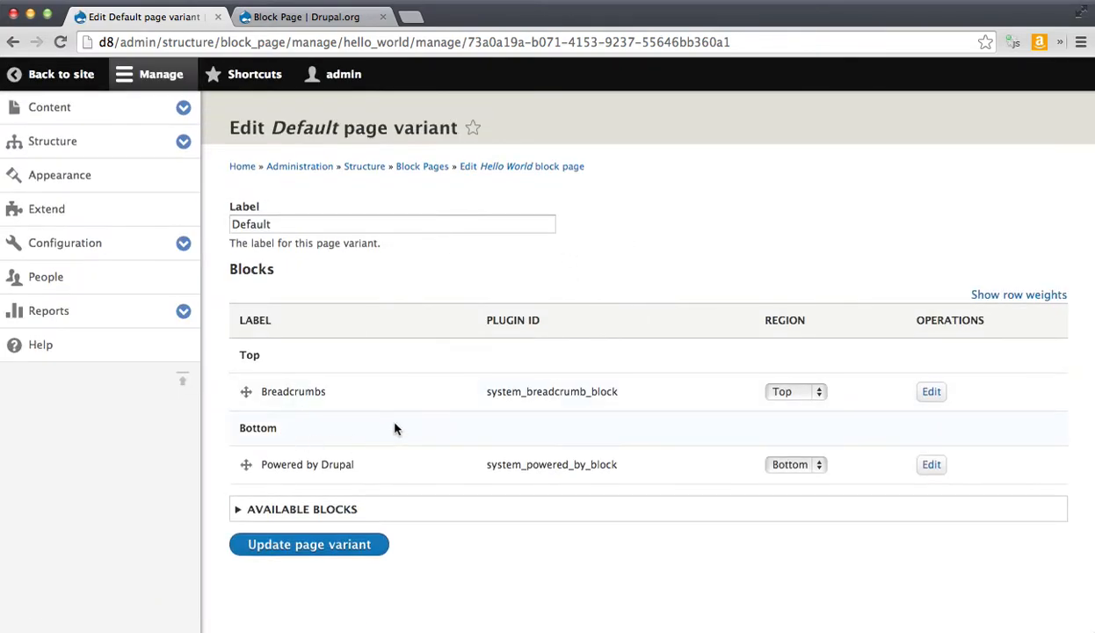
View the Hello World page in a new tab and inspect the lower breadcrumb's Administration link in the developer tools.
{"action": "left_click", "coordinate": [410, 168]}
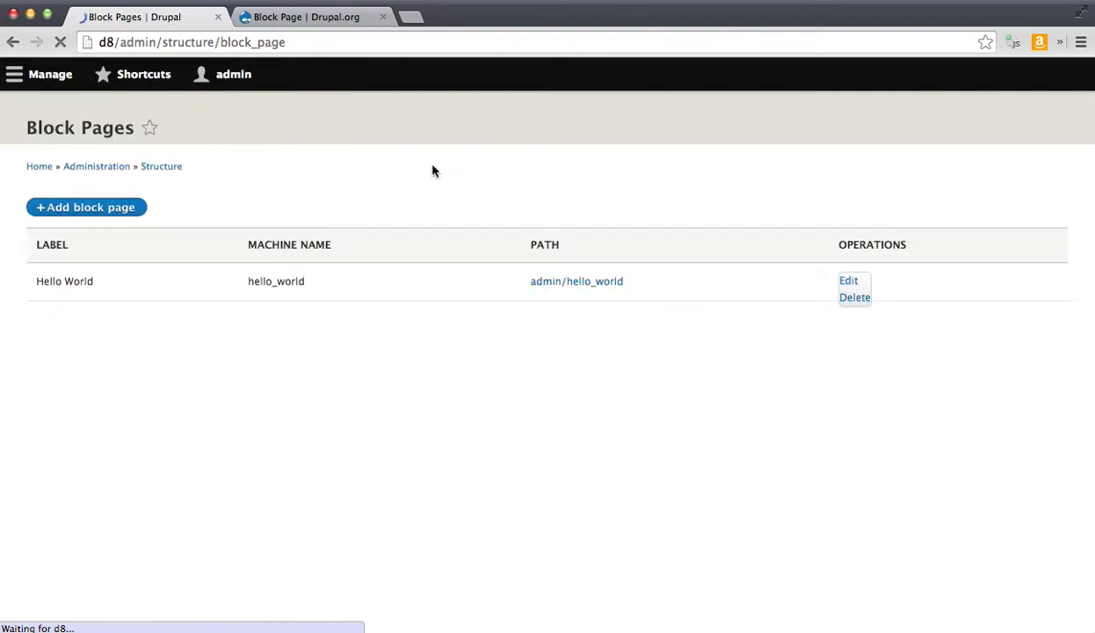
{"action": "left_click", "coordinate": [669, 283], "text": "shift+super"}
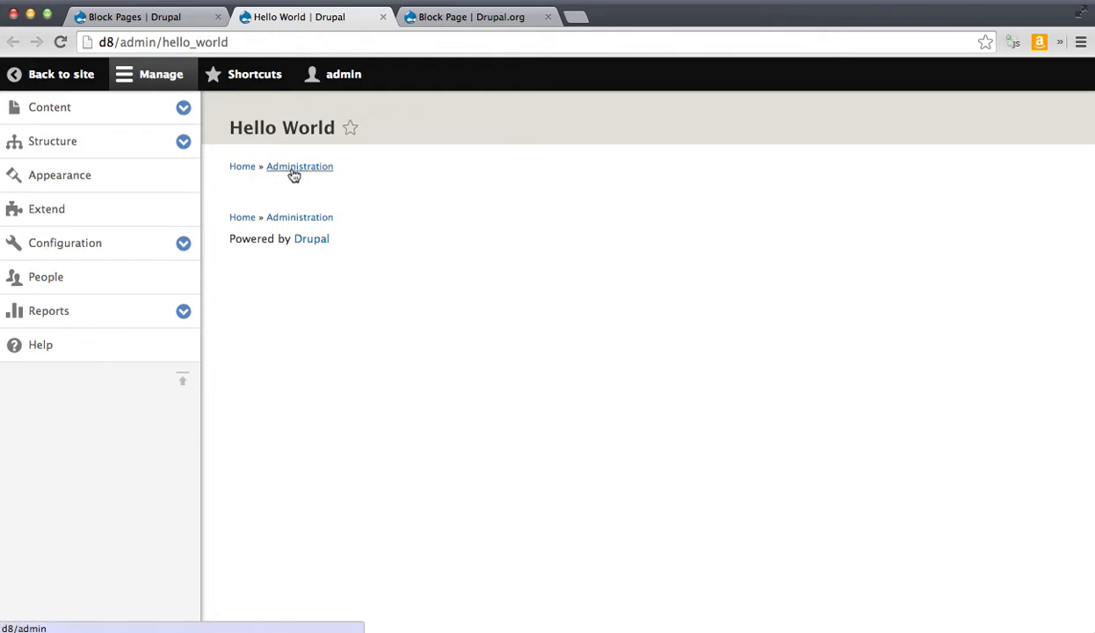
{"action": "right_click", "coordinate": [300, 216]}
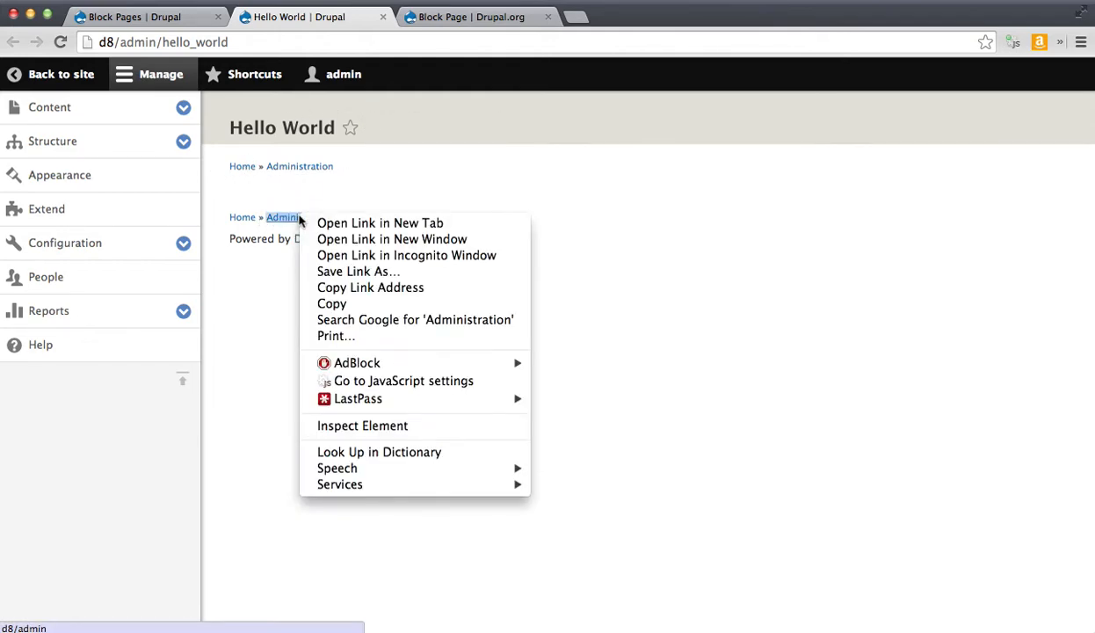
{"action": "left_click", "coordinate": [400, 427]}
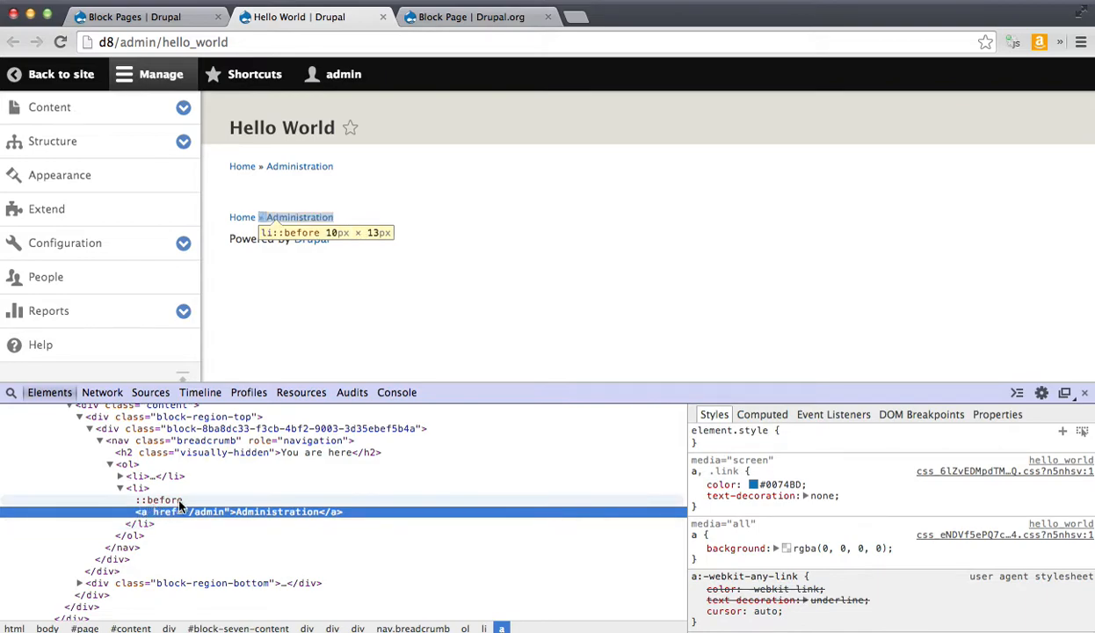
Examine the markup of the block-region-top and block-region-bottom containers and the blocks nested inside them.
{"action": "key", "text": "Left"}
{"action": "key", "text": "Left"}
{"action": "key", "text": "Left"}
{"action": "key", "text": "Left"}
{"action": "key", "text": "Left"}
{"action": "key", "text": "Left"}
{"action": "key", "text": "Left"}
{"action": "key", "text": "Left"}
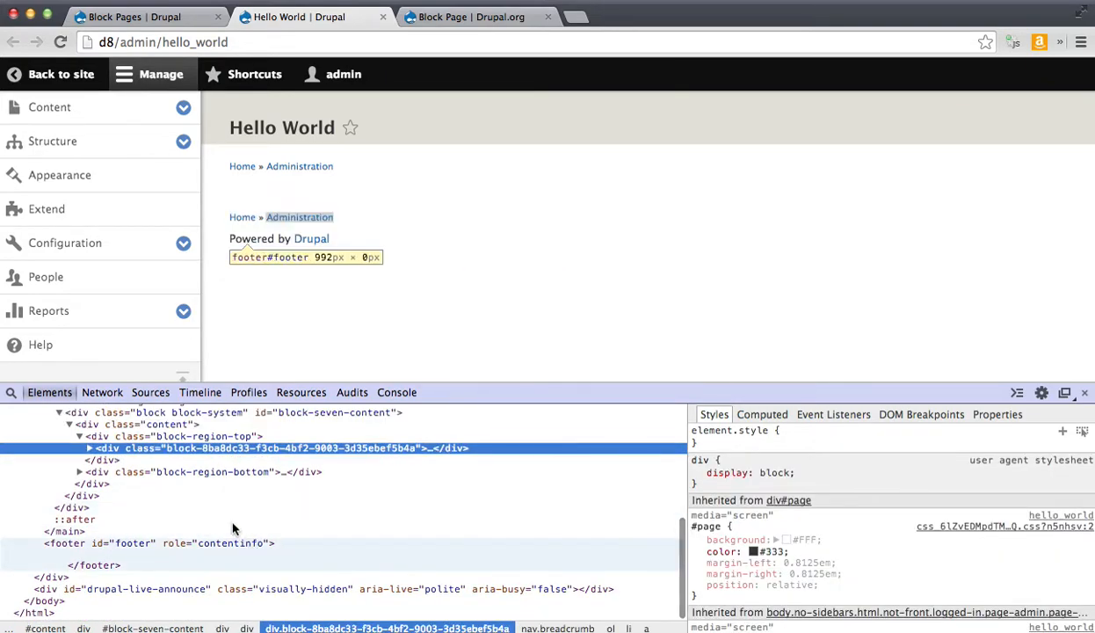
{"action": "left_click", "coordinate": [81, 436]}
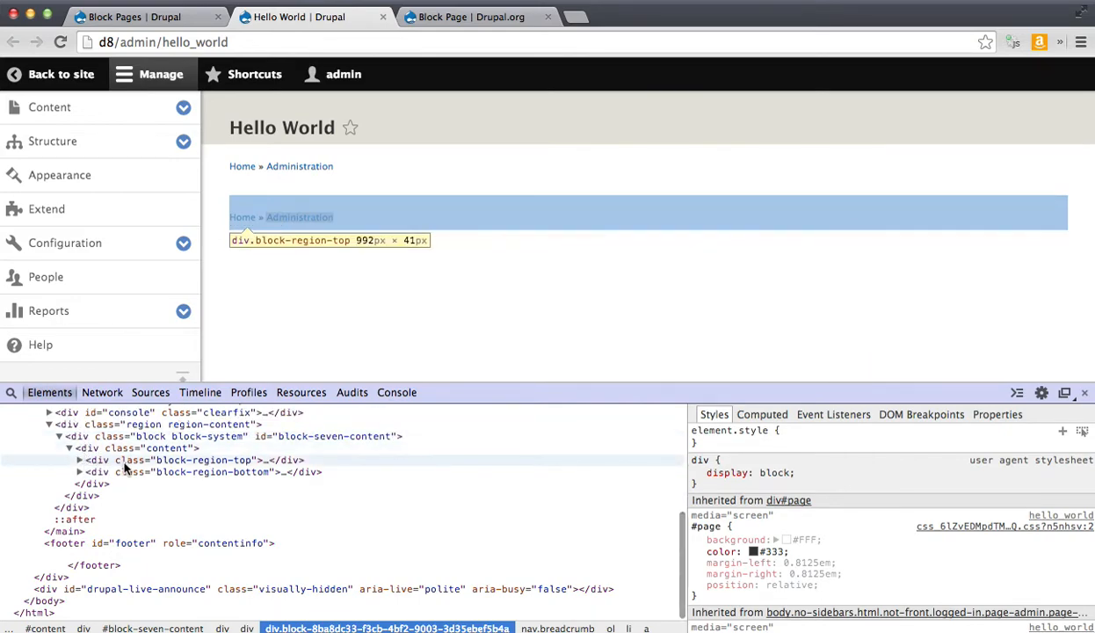
{"action": "left_click", "coordinate": [120, 461]}
{"action": "left_click", "coordinate": [109, 473]}
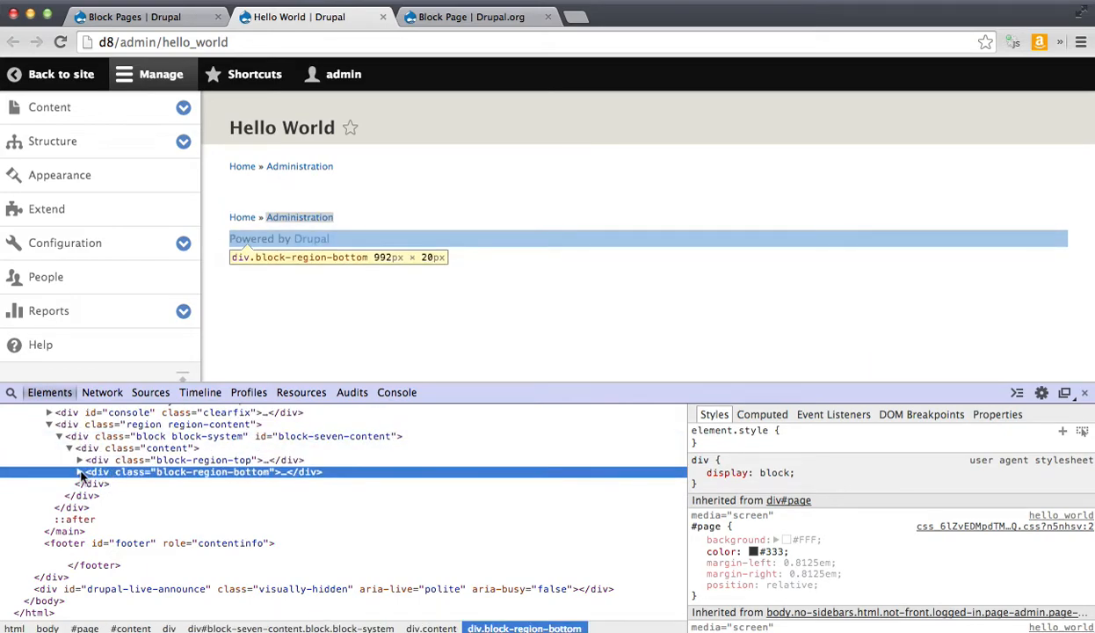
{"action": "left_click", "coordinate": [81, 473]}
{"action": "left_click", "coordinate": [81, 460]}
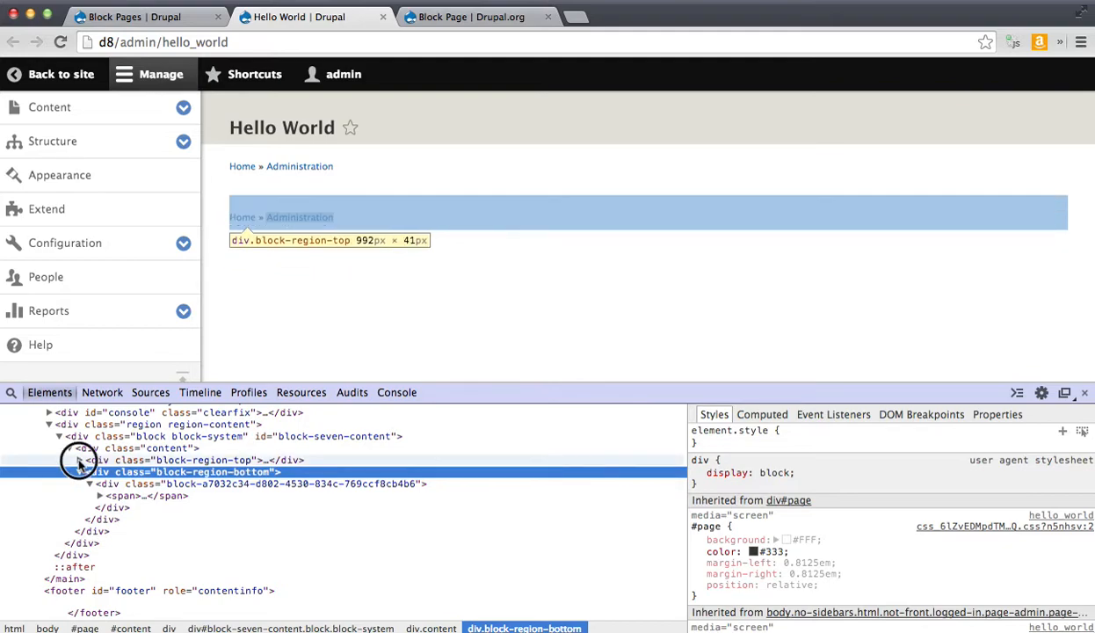
{"action": "left_click", "coordinate": [355, 340]}
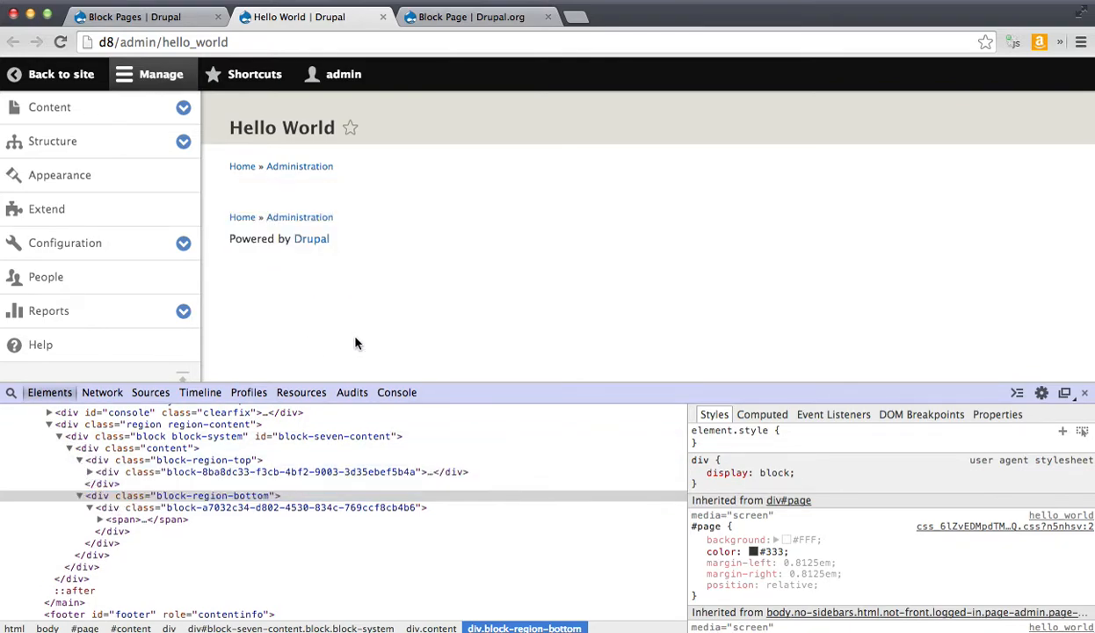
Close the Hello World page tab and review the block placement in the block page's Default variant.
{"action": "key", "text": "super+w"}
{"action": "left_click", "coordinate": [905, 286]}
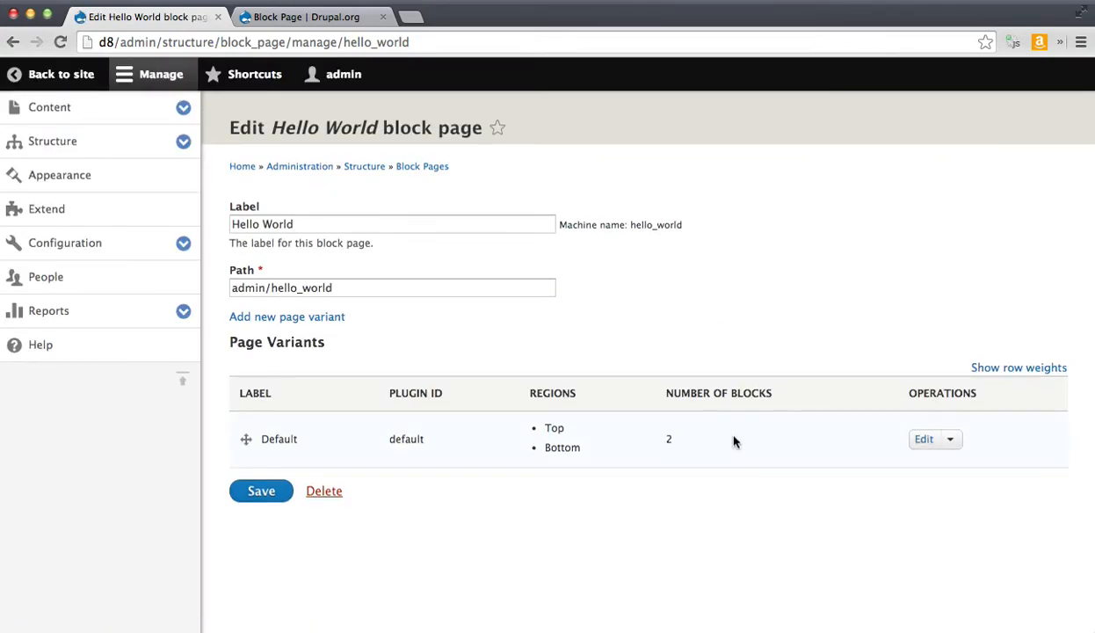
{"action": "left_click", "coordinate": [925, 439]}
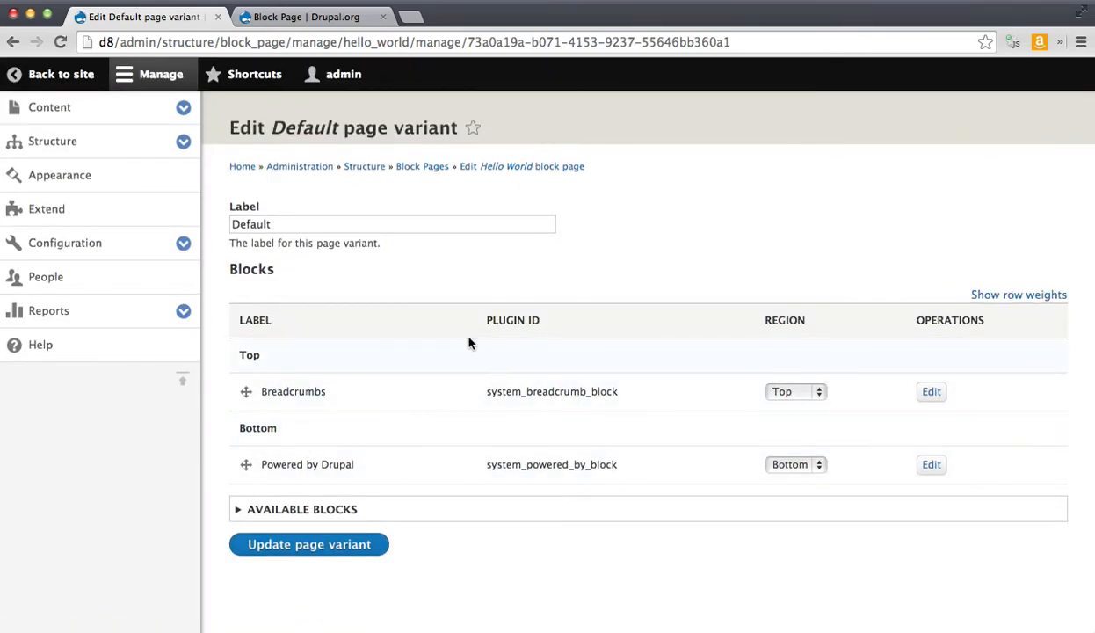
Add a new page variant labelled Anonymous to the Hello World block page.
{"action": "left_click", "coordinate": [435, 168]}
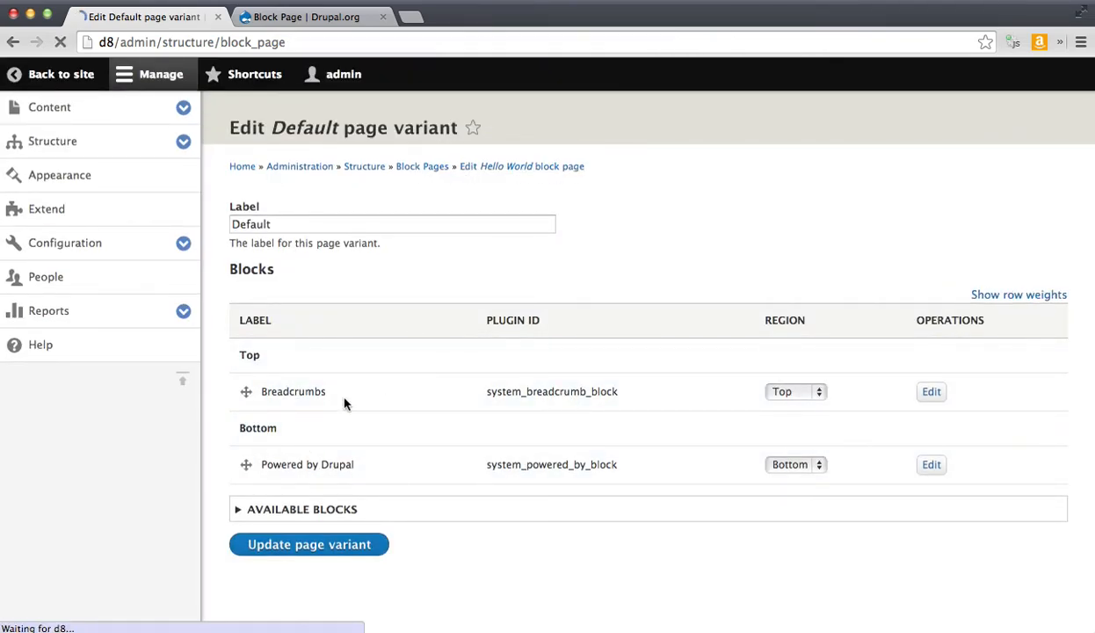
{"action": "left_click", "coordinate": [901, 283]}
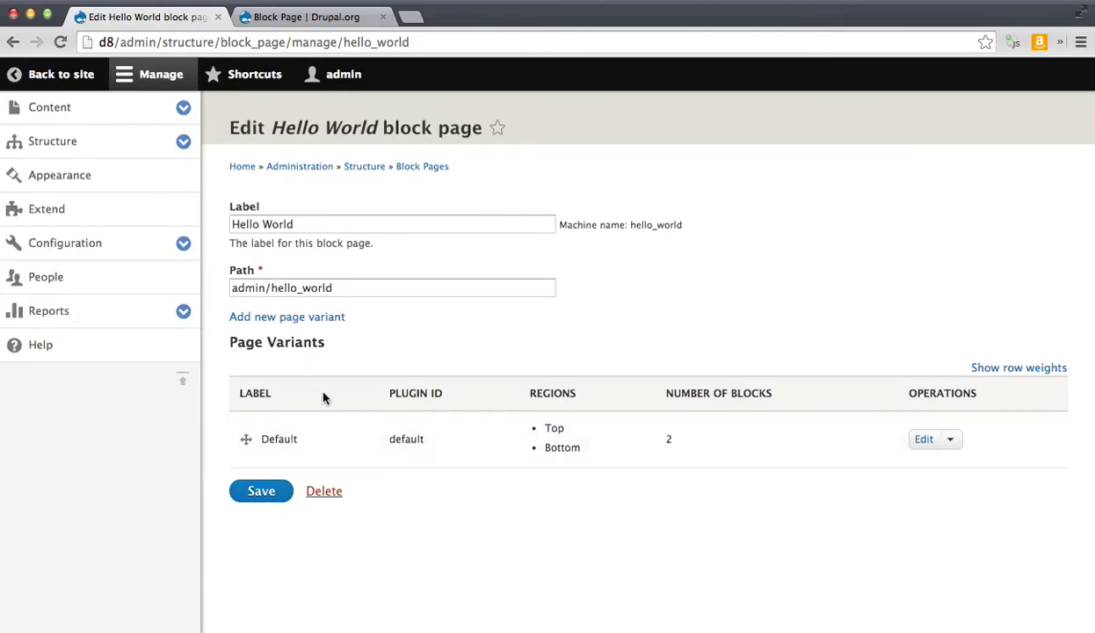
{"action": "left_click", "coordinate": [312, 318]}
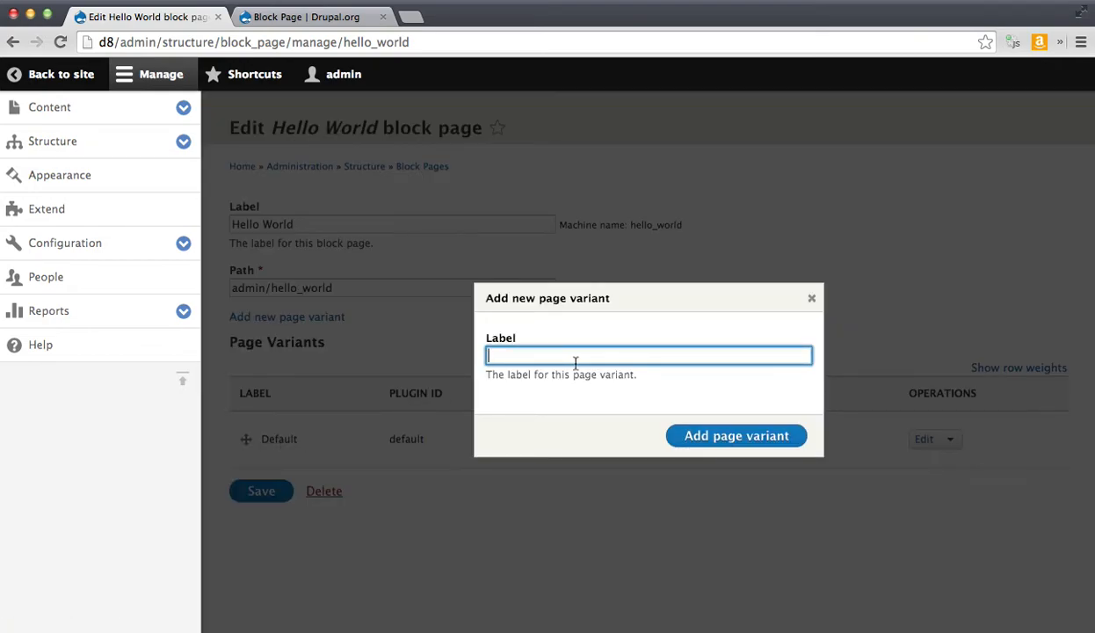
{"action": "left_click", "coordinate": [735, 441]}
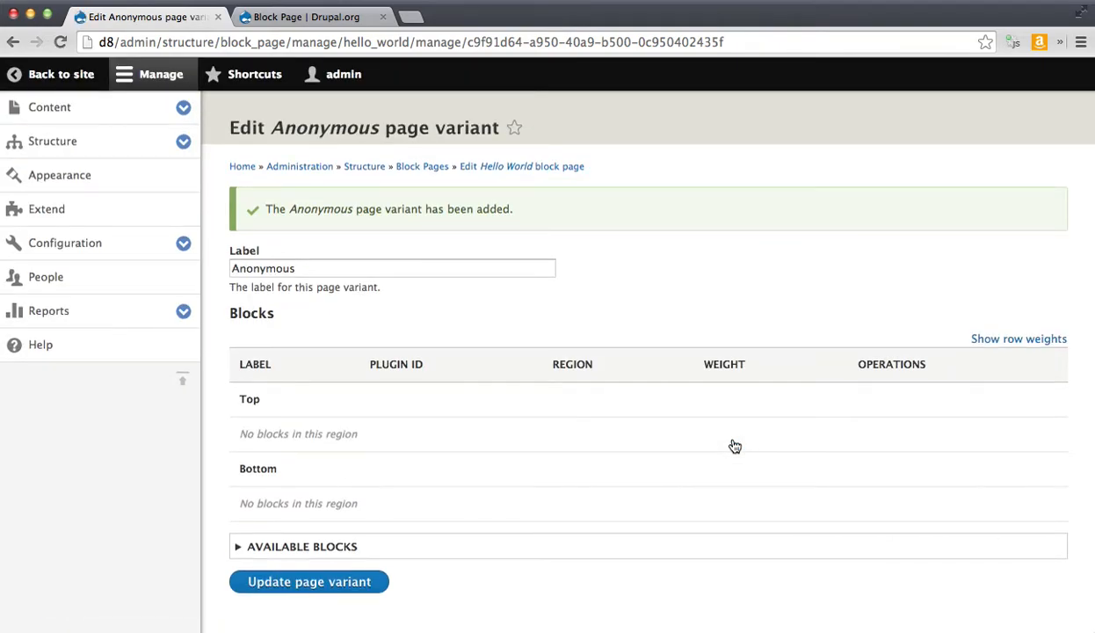
Try to add the Site branding block to the Anonymous variant by opening its configuration form in a new tab.
{"action": "left_click", "coordinate": [300, 546]}
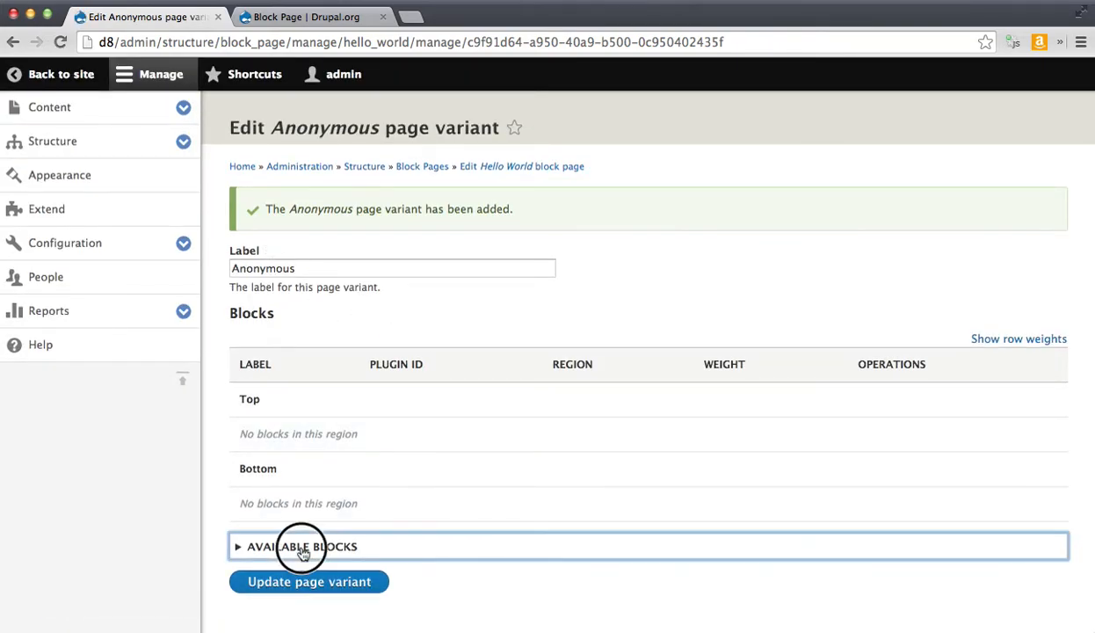
{"action": "scroll", "coordinate": [350, 601], "scroll_direction": "down", "scroll_amount": 5}
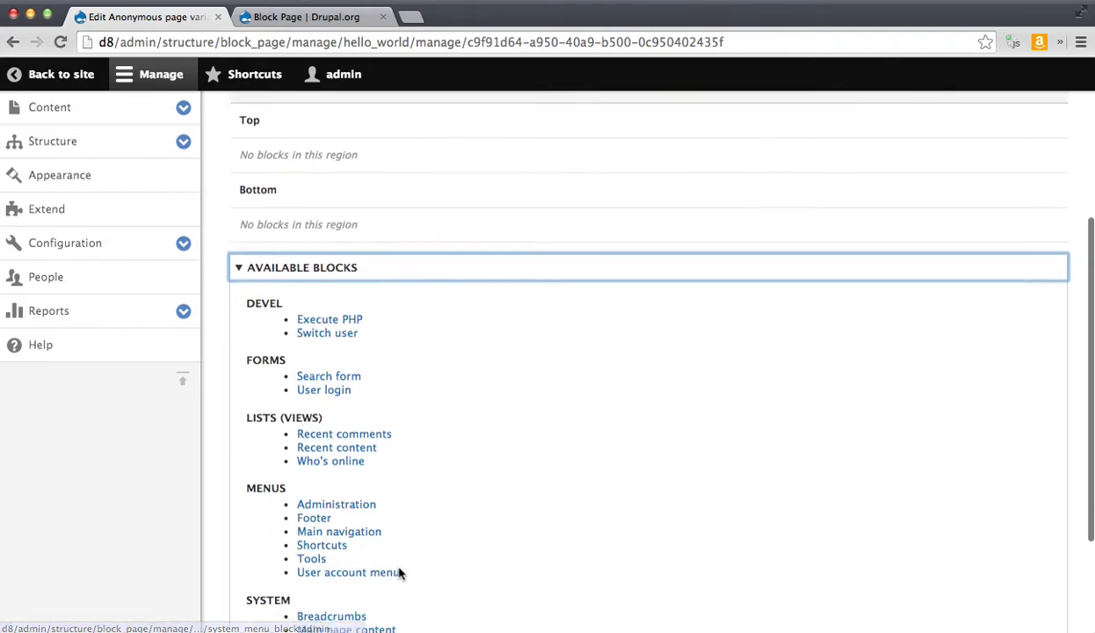
{"action": "scroll", "coordinate": [398, 571], "scroll_direction": "down", "scroll_amount": 1}
{"action": "left_click", "coordinate": [352, 573]}
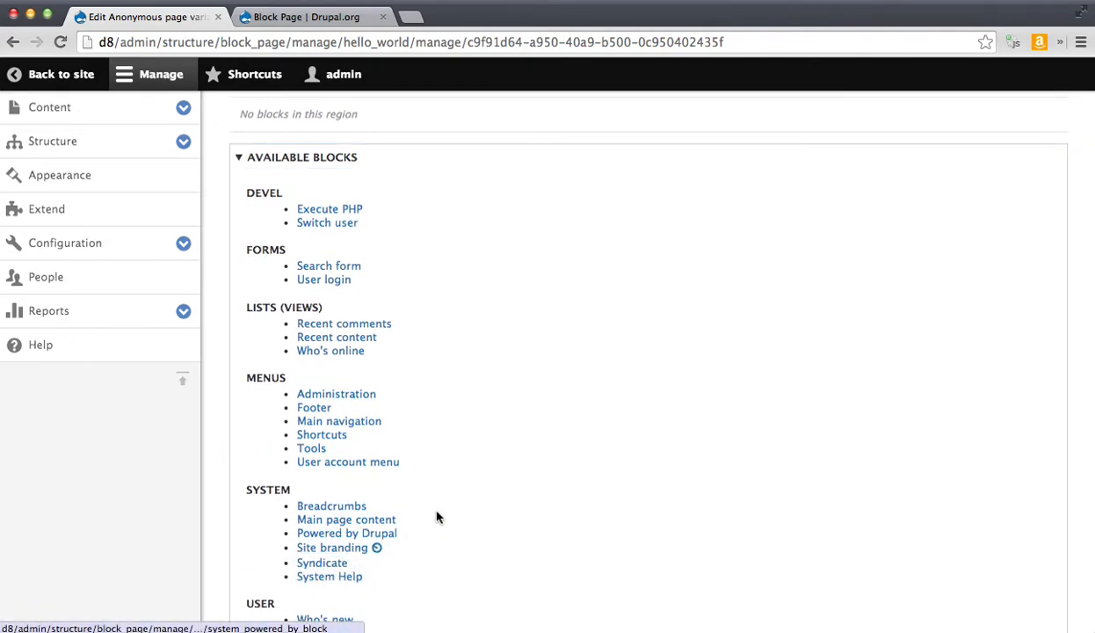
{"action": "scroll", "coordinate": [391, 579], "scroll_direction": "down", "scroll_amount": 1}
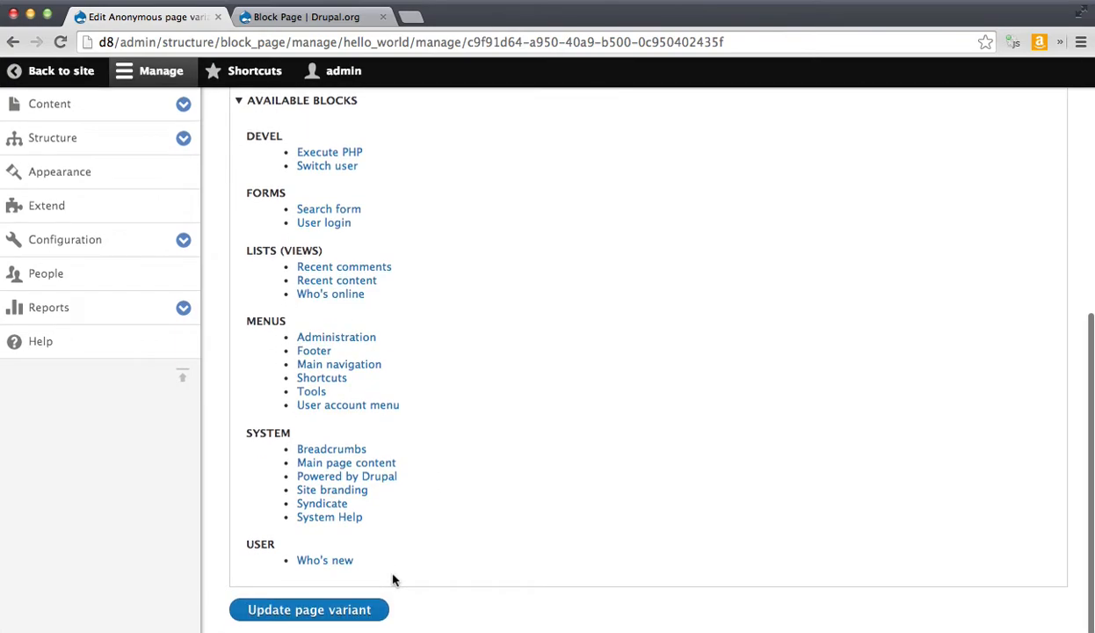
{"action": "right_click", "coordinate": [352, 499]}
{"action": "left_click", "coordinate": [429, 404]}
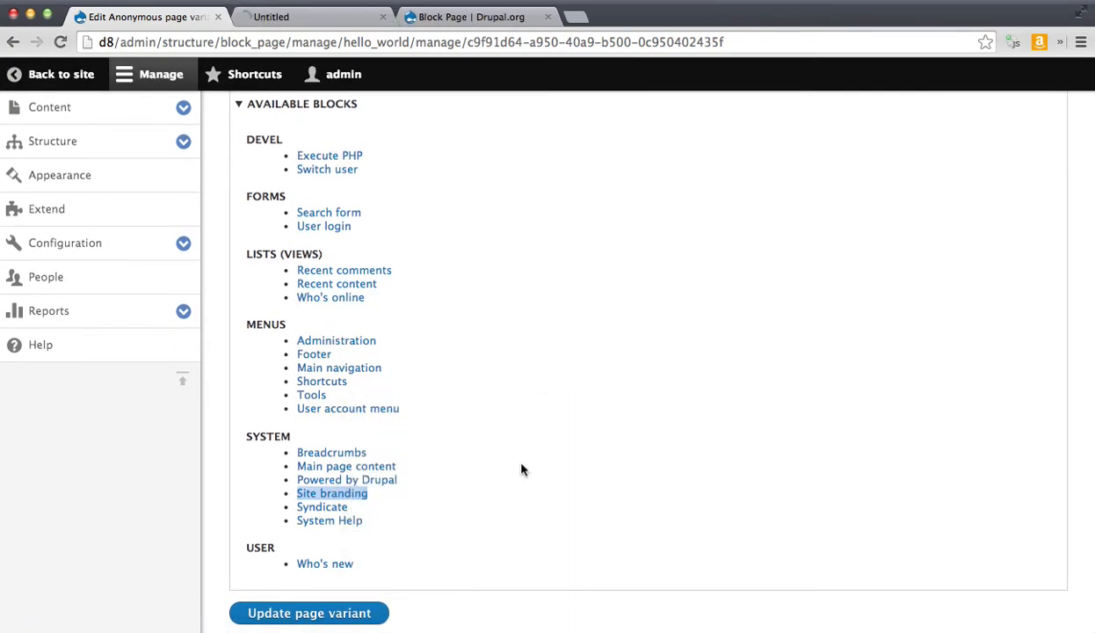
{"action": "key", "text": "ctrl+Tab"}
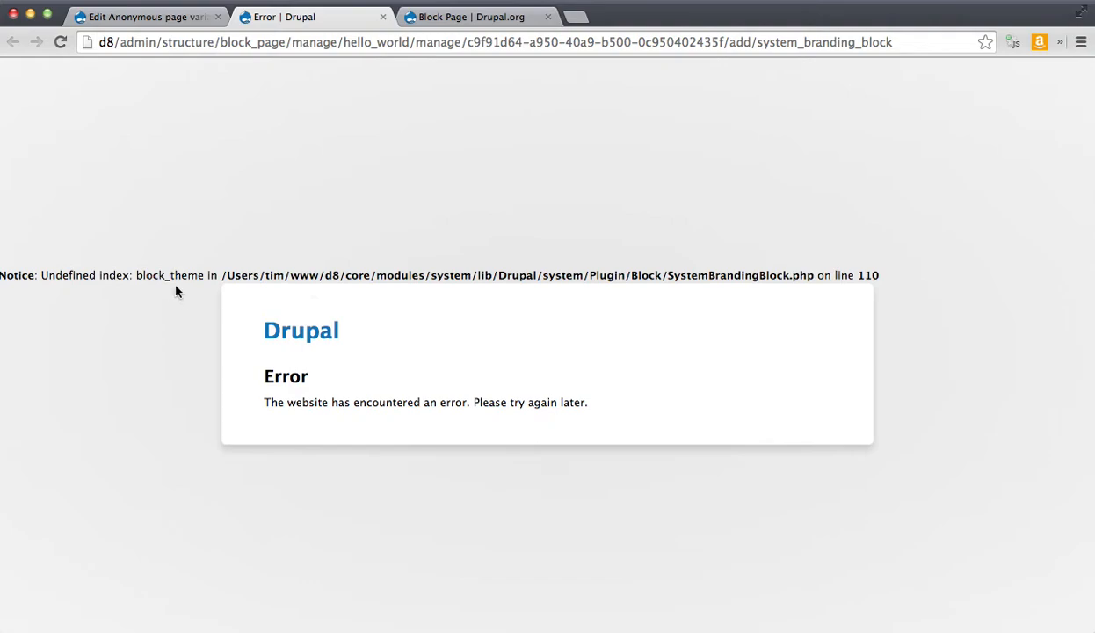
{"action": "key", "text": "ctrl+shift+Tab"}
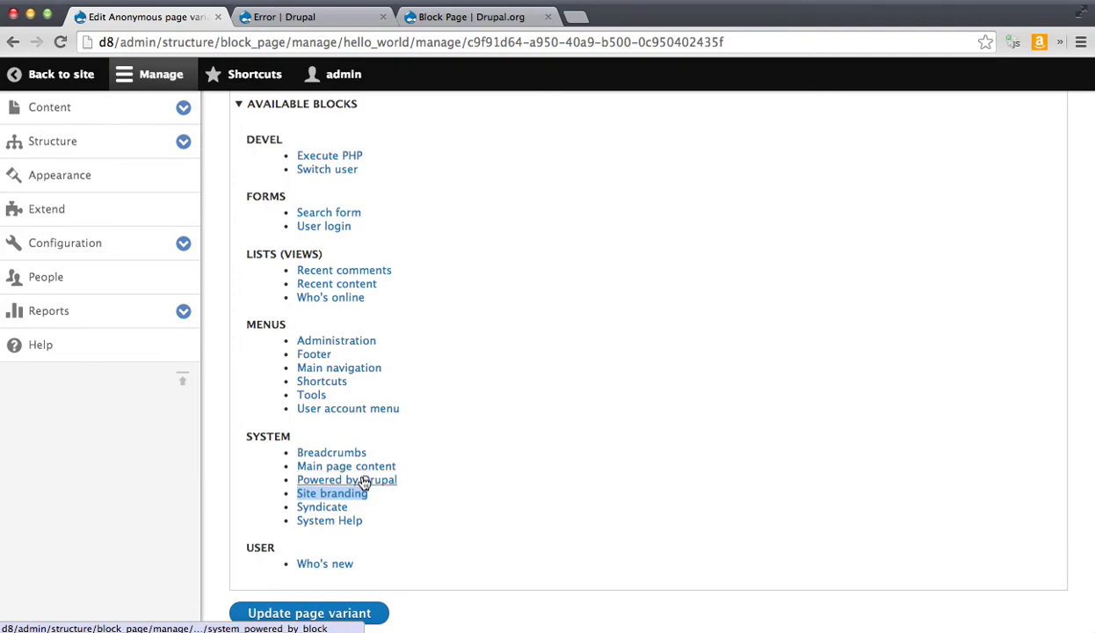
Add the Who's new block to the Top region of the Anonymous variant and return to the Hello World block page's settings.
{"action": "left_click", "coordinate": [325, 563]}
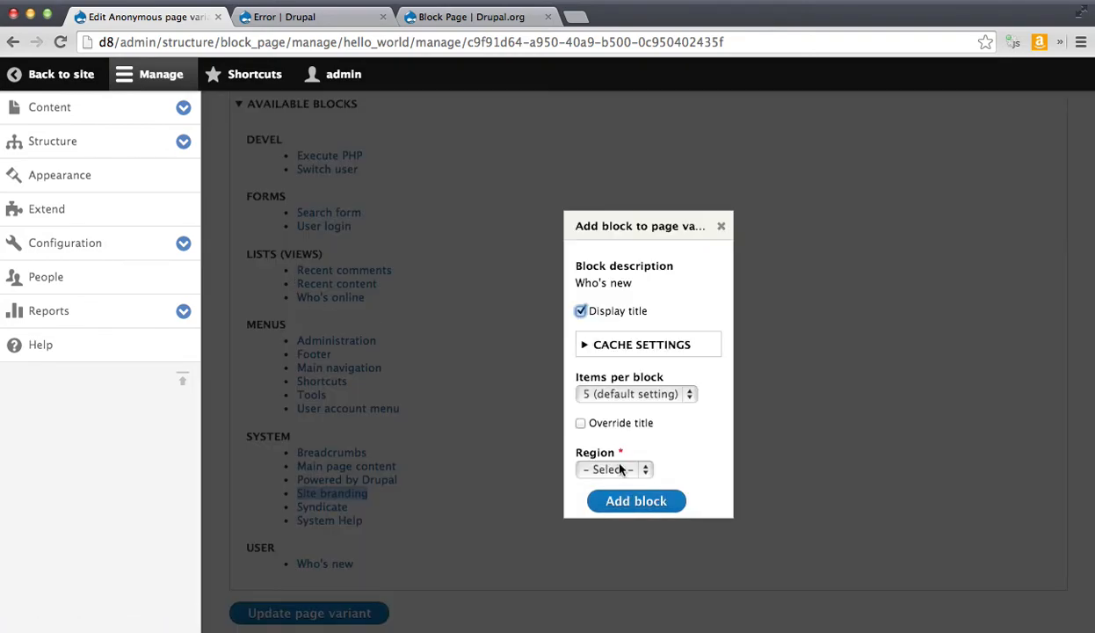
{"action": "left_click", "coordinate": [605, 464]}
{"action": "left_click", "coordinate": [595, 479]}
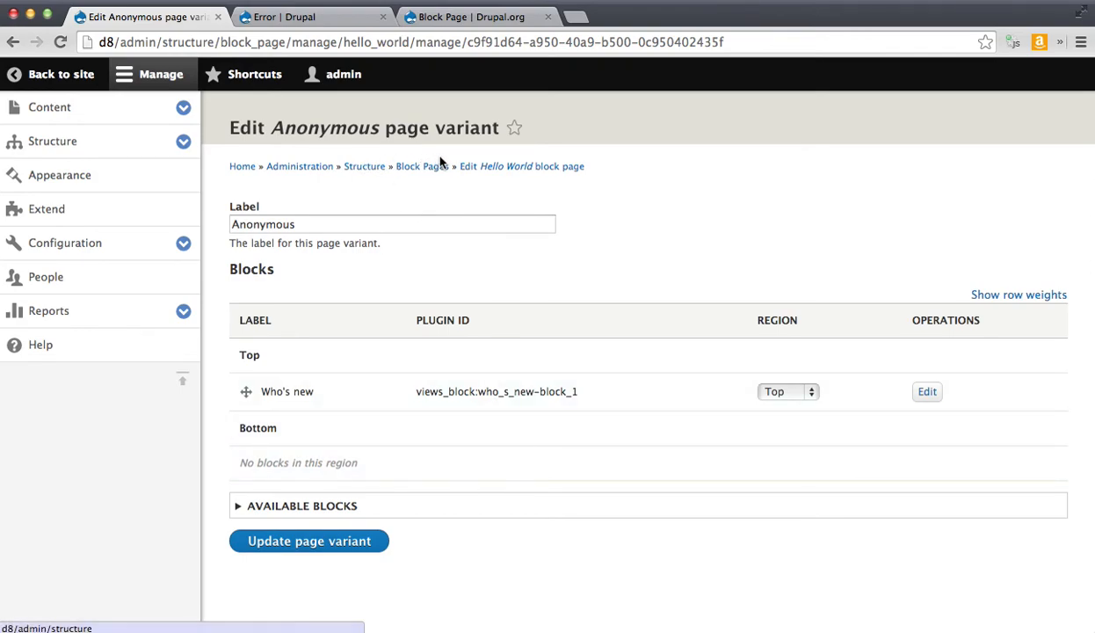
{"action": "left_click", "coordinate": [492, 173]}
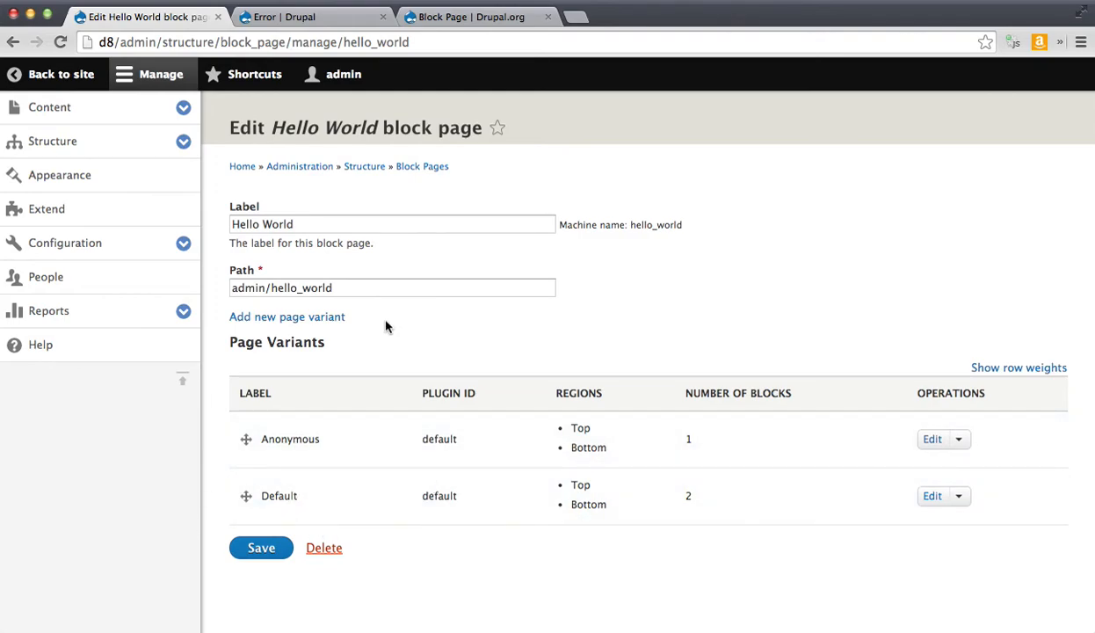
Load d8/admin/hello_world in the error page's tab to view the block page with the Anonymous variant listed first.
{"action": "key", "text": "ctrl+Tab"}
{"action": "key", "text": "super+l"}
{"action": "key", "text": "Right"}
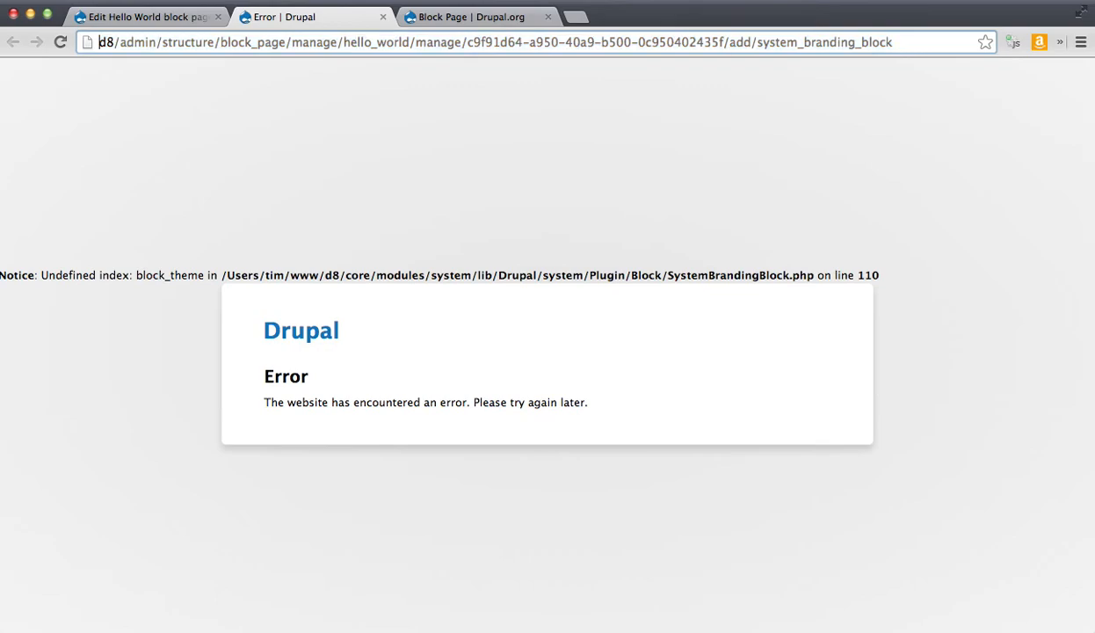
{"action": "key", "text": "super+Left"}
{"action": "key", "text": "alt+Right"}
{"action": "key", "text": "alt+Right"}
{"action": "key", "text": "alt+Right"}
{"action": "key", "text": "alt+Left"}
{"action": "key", "text": "shift+super+Right"}
{"action": "type", "text": "he"}
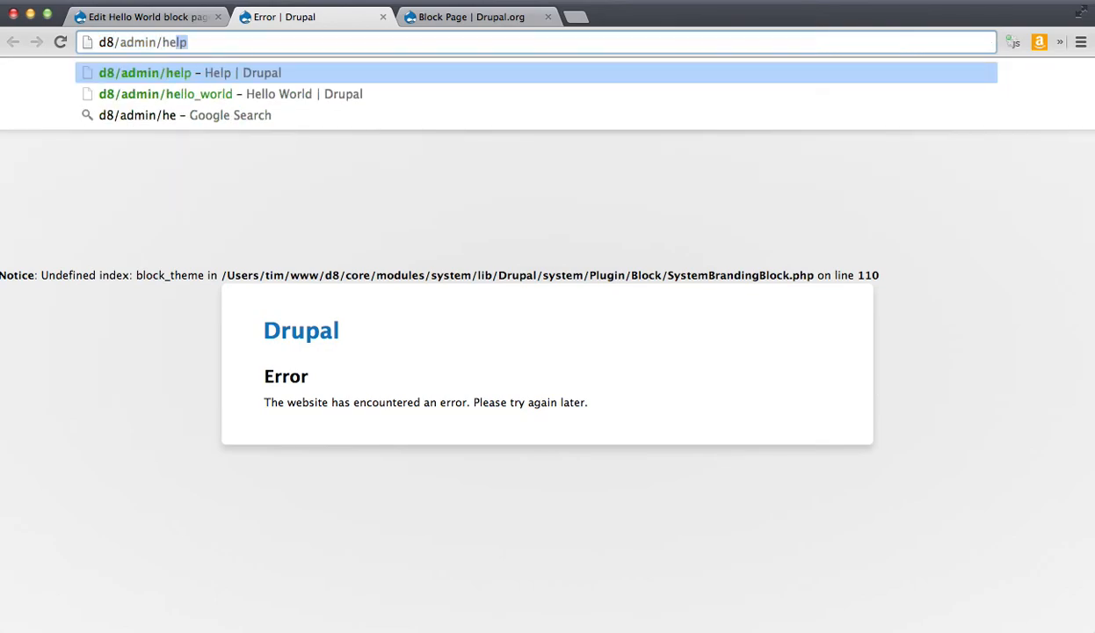
{"action": "key", "text": "Down"}
{"action": "key", "text": "Down"}
{"action": "key", "text": "Up"}
{"action": "key", "text": "Return"}
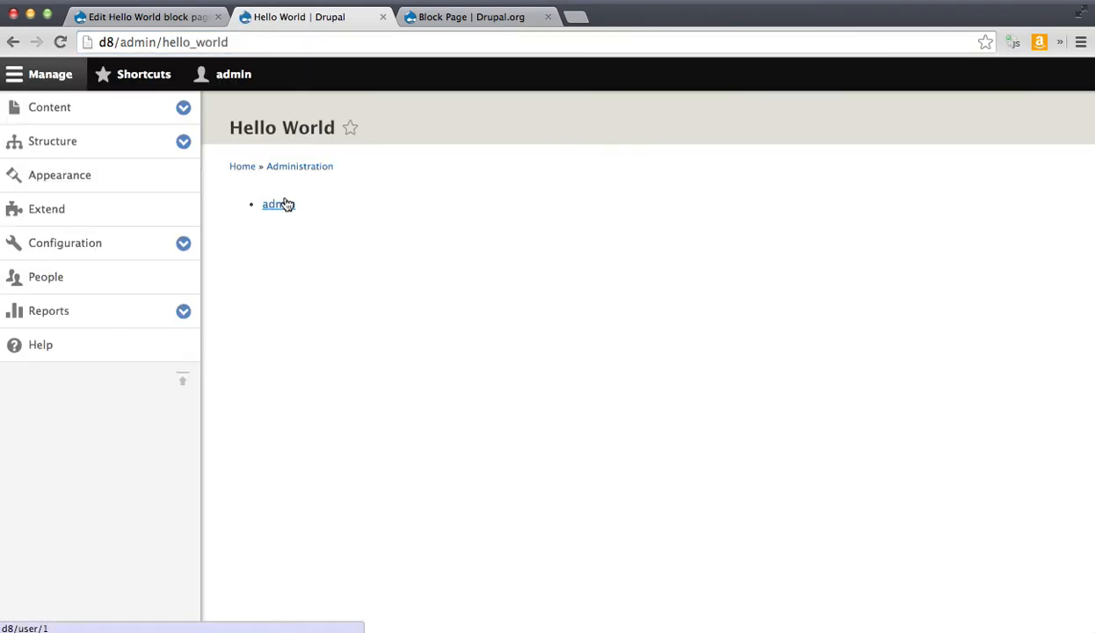
Move the Anonymous variant below Default in the Hello World block page's variant order and save the block page.
{"action": "key", "text": "ctrl+shift+Tab"}
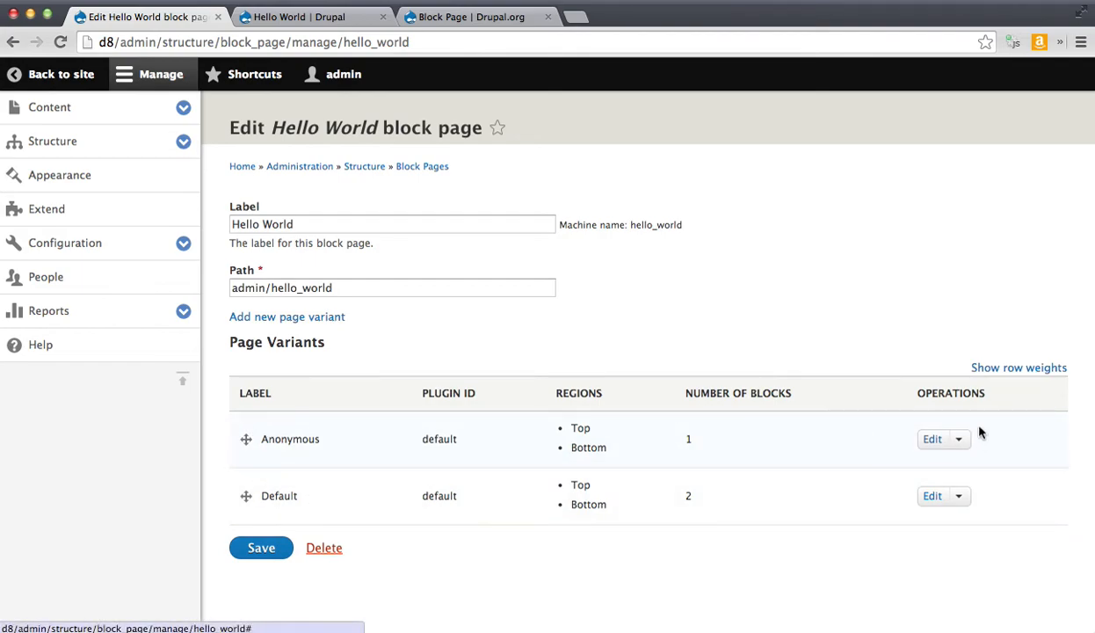
{"action": "left_click", "coordinate": [976, 368]}
{"action": "left_click", "coordinate": [980, 370]}
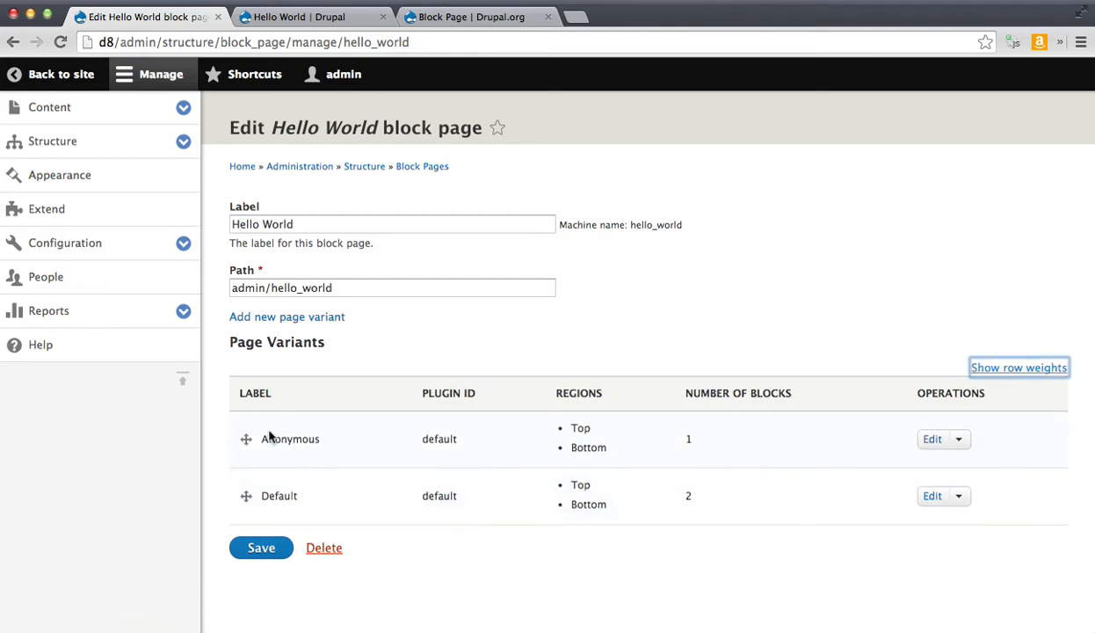
{"action": "left_click_drag", "start_coordinate": [249, 440], "coordinate": [244, 486]}
{"action": "left_click", "coordinate": [254, 601]}
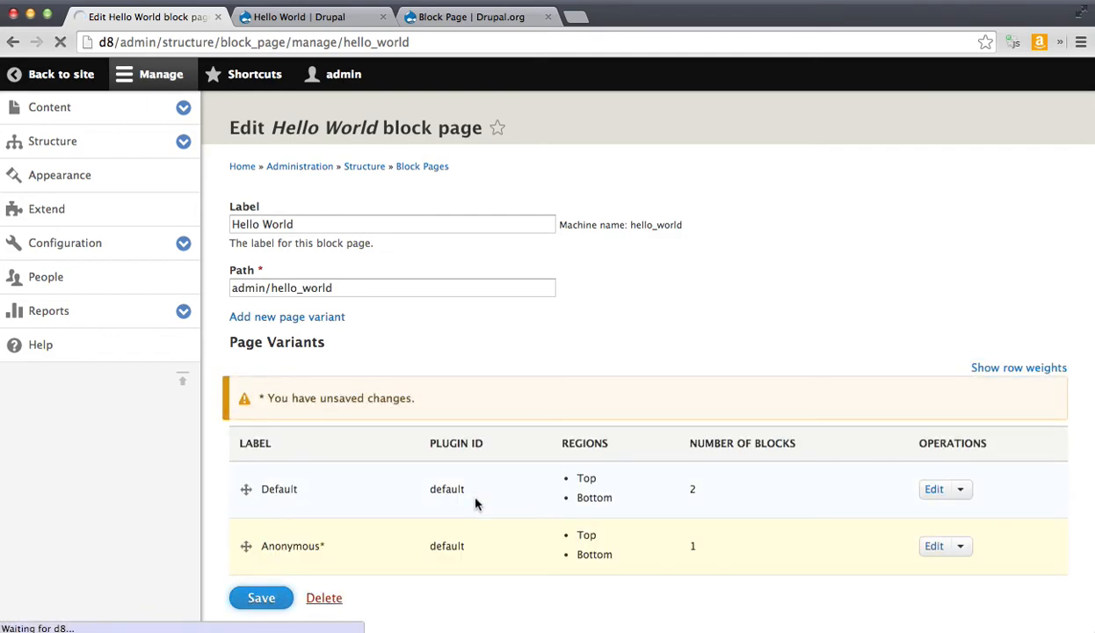
Reload the Hello World page to check which variant is displayed, and reopen the Hello World block page for editing.
{"action": "key", "text": "ctrl+Tab"}
{"action": "key", "text": "super+r"}
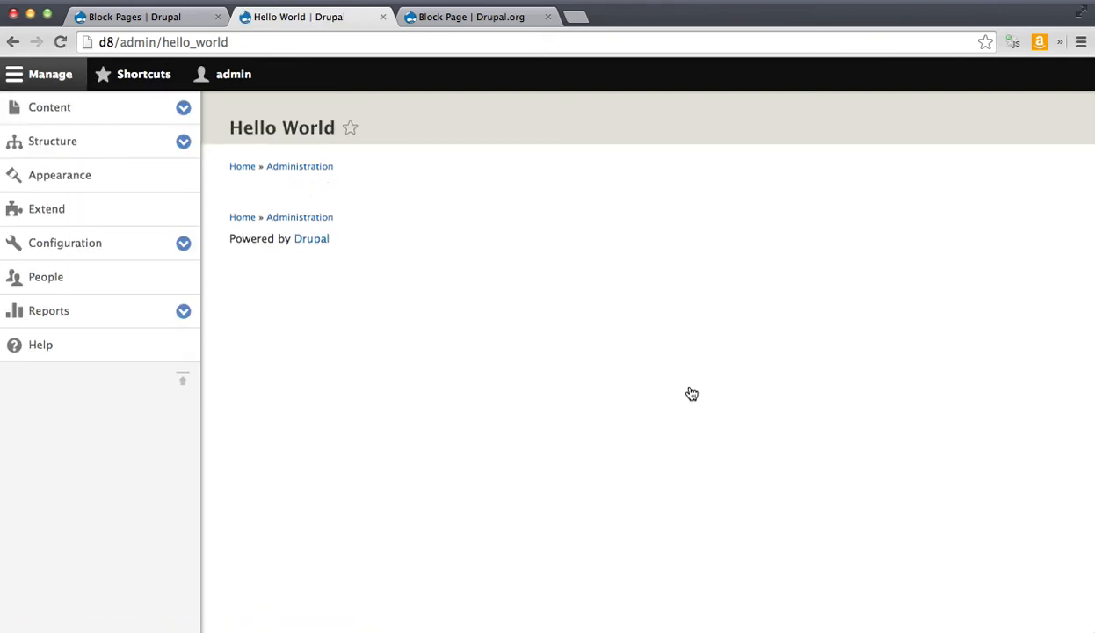
{"action": "key", "text": "ctrl+shift+Tab"}
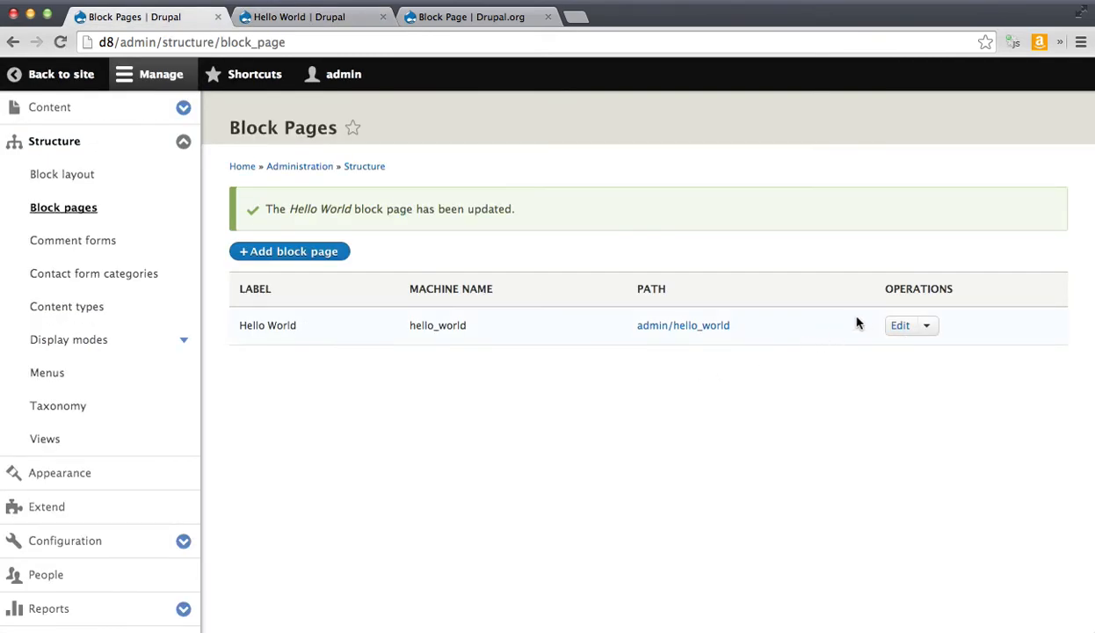
{"action": "left_click", "coordinate": [898, 326]}
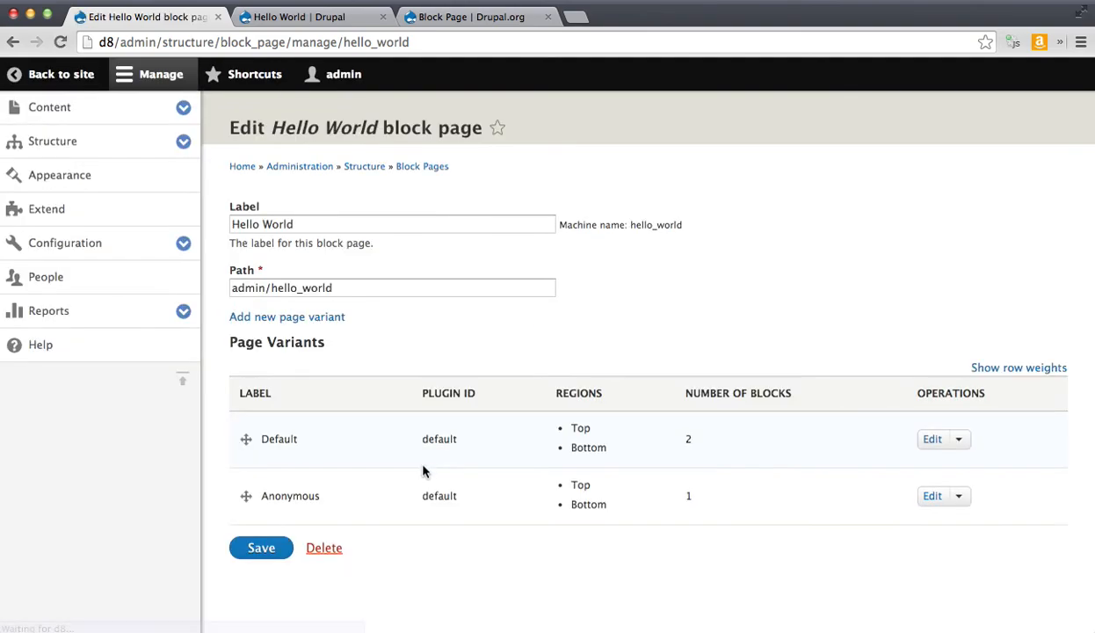